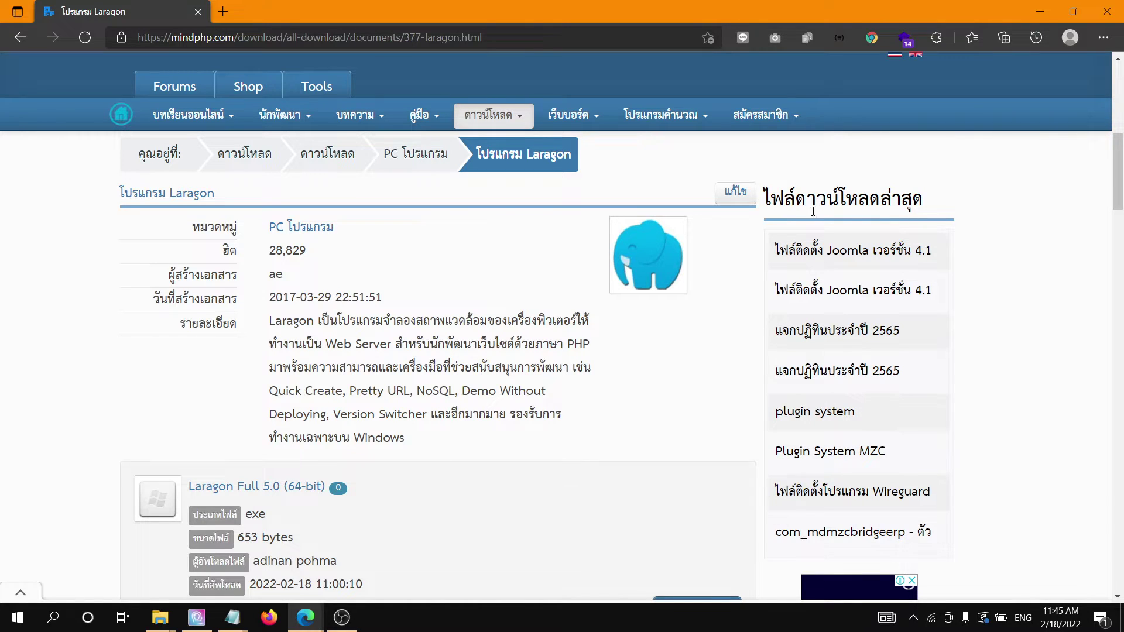
- Examine the Laragon program page on mindphp.com, including its description and the Laragon Full 5.0 (64-bit) download entry
click(880, 265)
click(518, 126)
scroll(595, 210, down, 3)
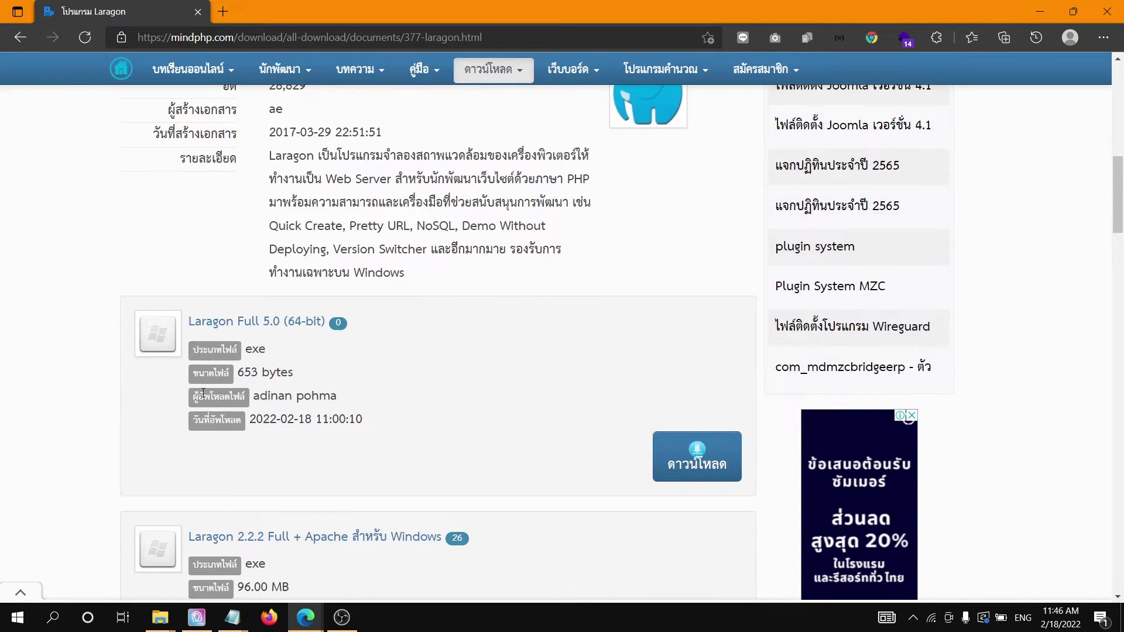
scroll(290, 341, up, 1)
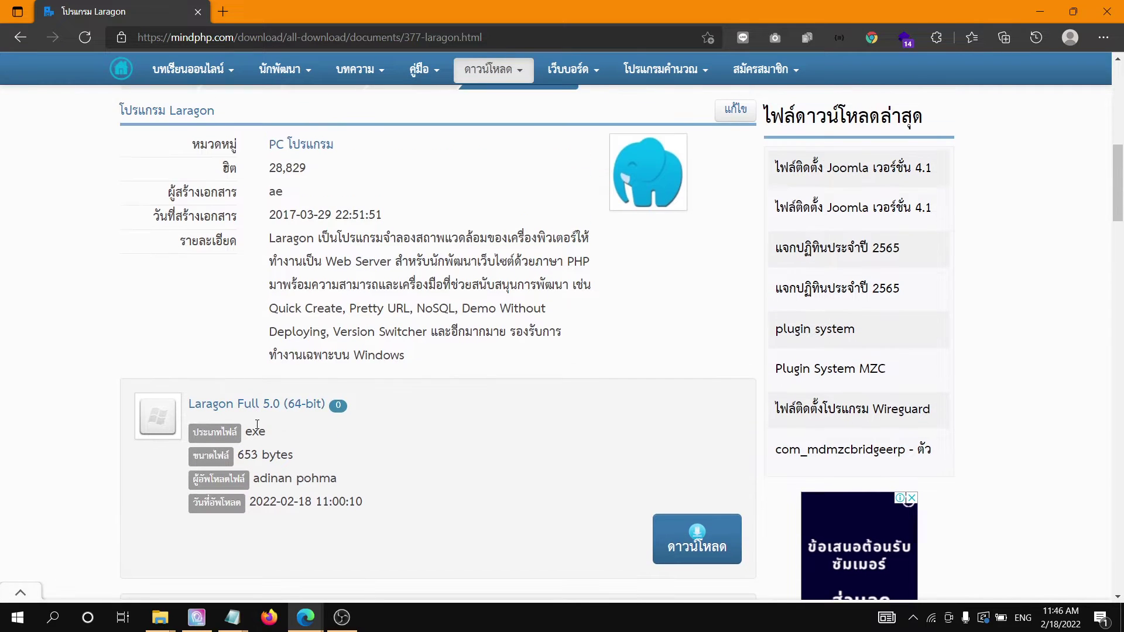
scroll(257, 424, down, 1)
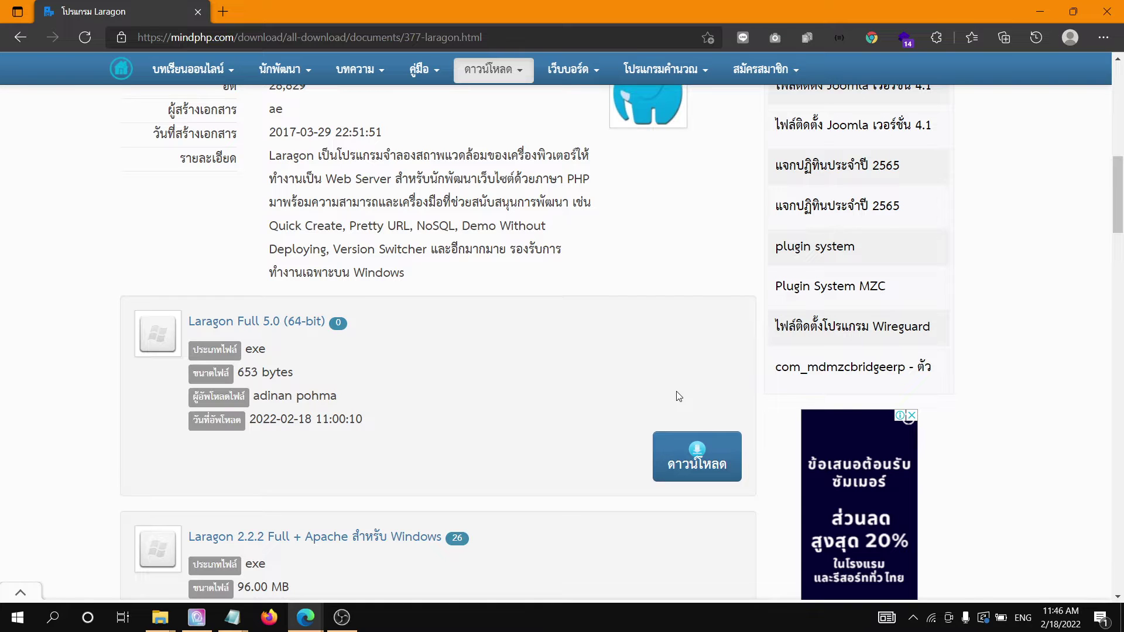
drag(1120, 218, 1121, 256)
scroll(564, 389, up, 1)
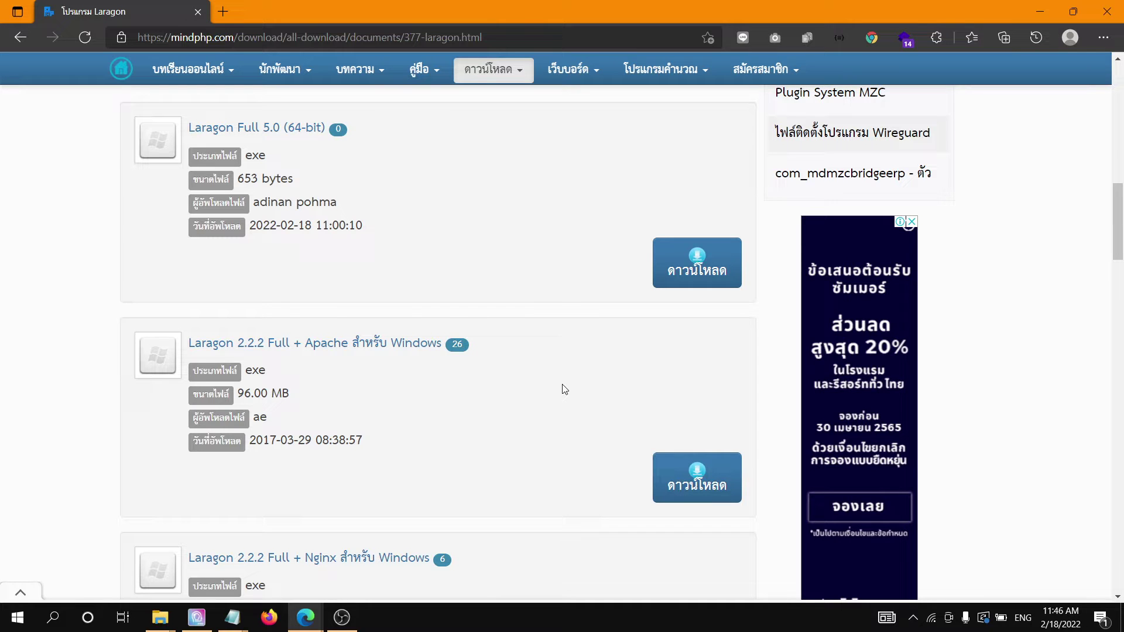
scroll(564, 390, up, 5)
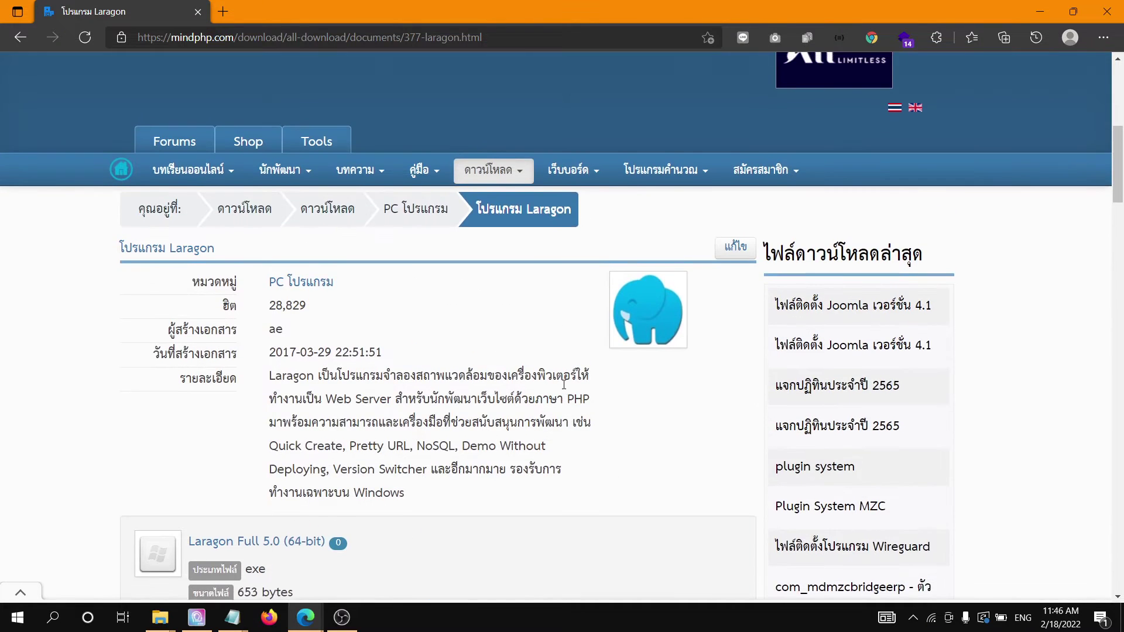
scroll(566, 391, down, 1)
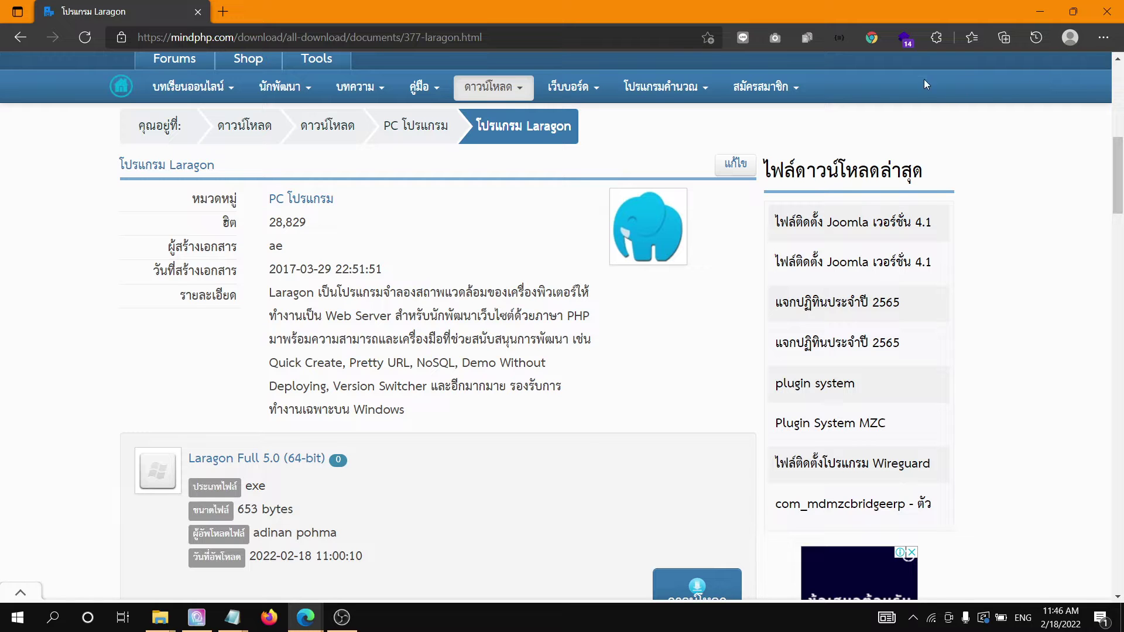
scroll(689, 487, down, 1)
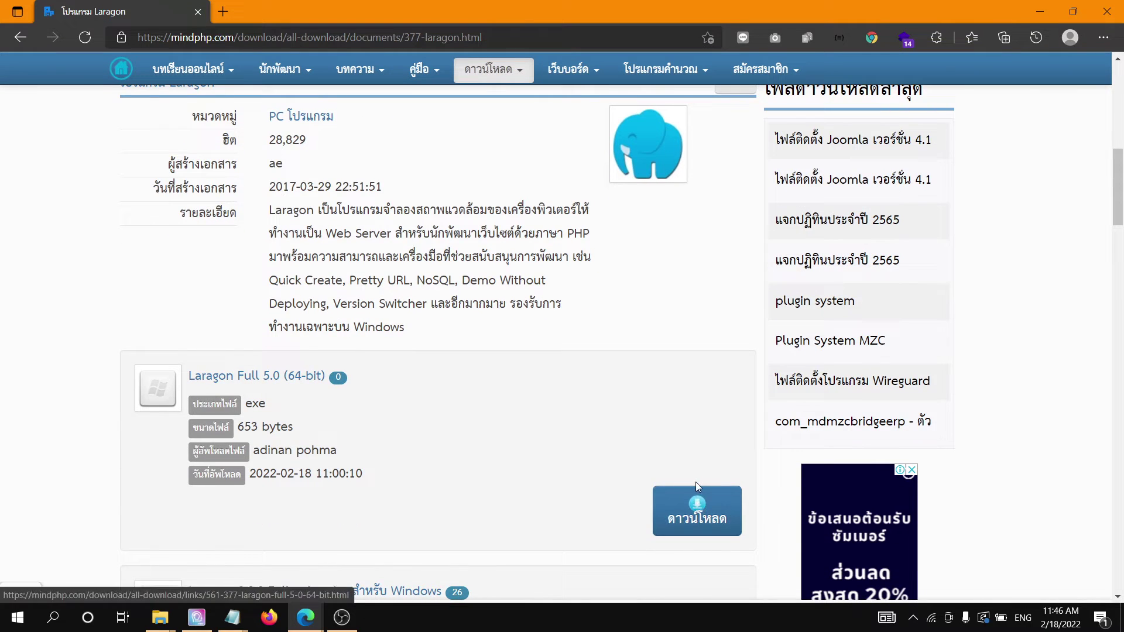
- Launch the laragon-wamp.exe installer from the desktop and allow it to run
click(1051, 6)
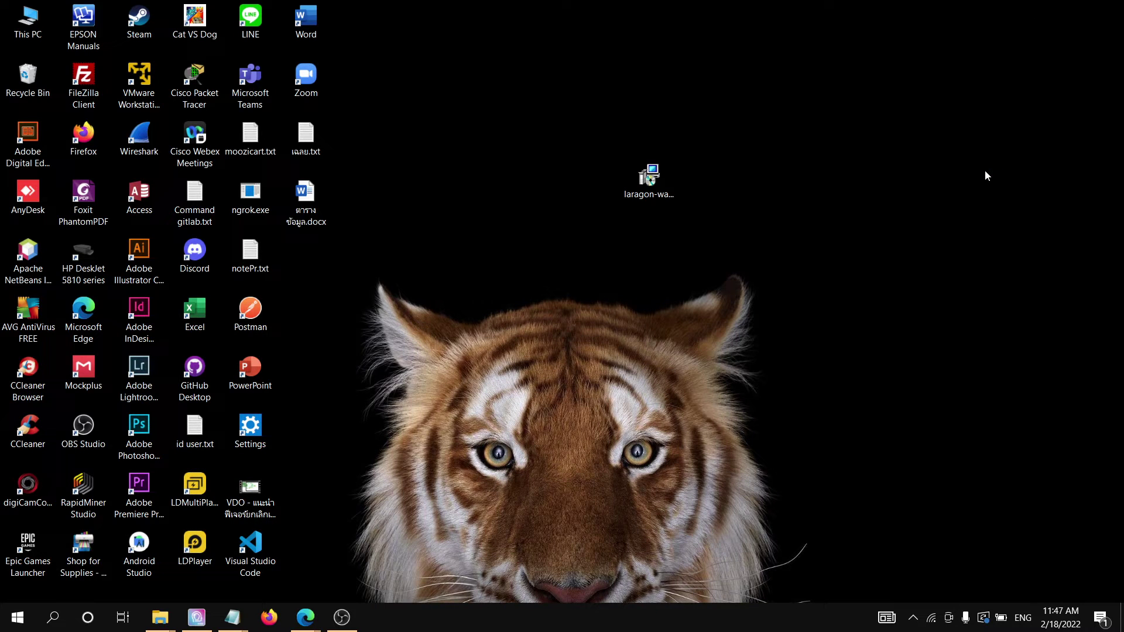
key(super+plus)
key(super+plus)
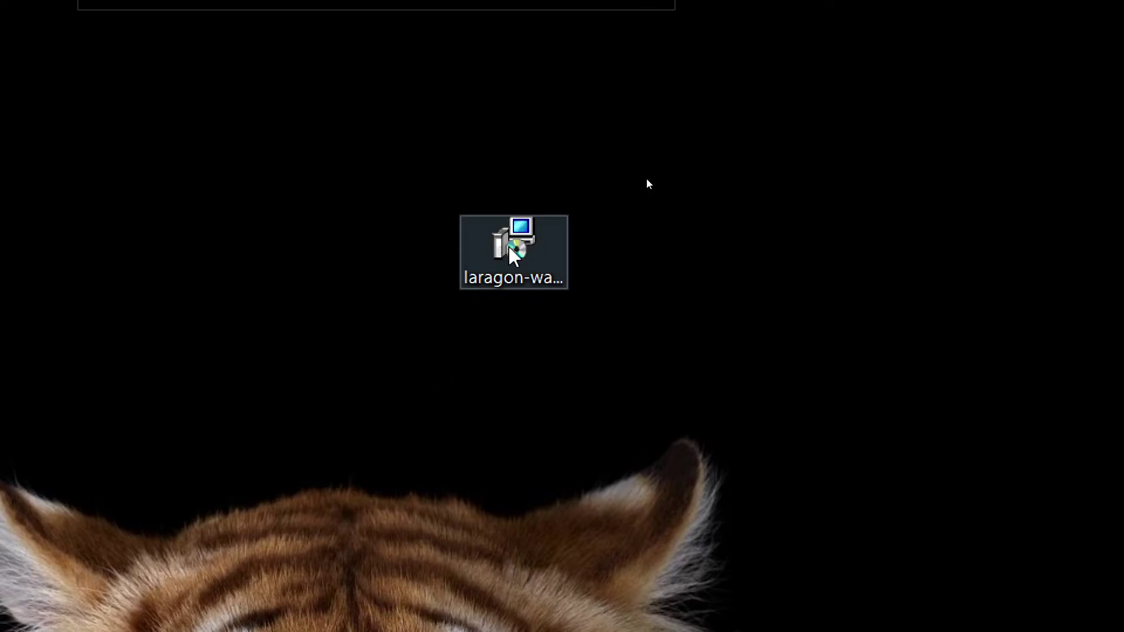
click(521, 242)
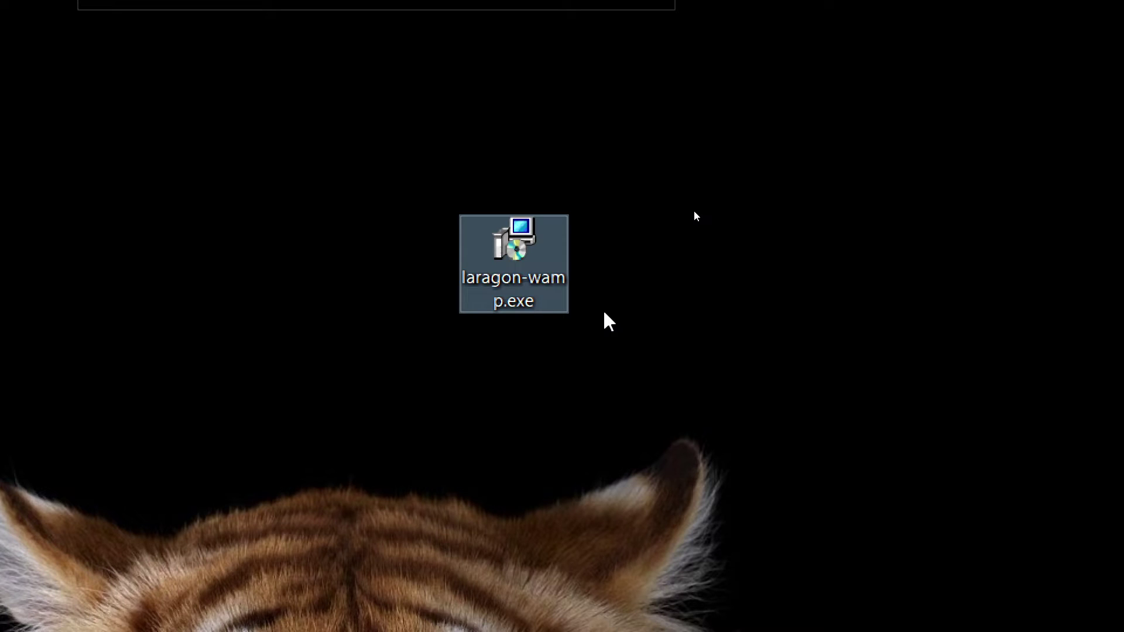
key(super+minus)
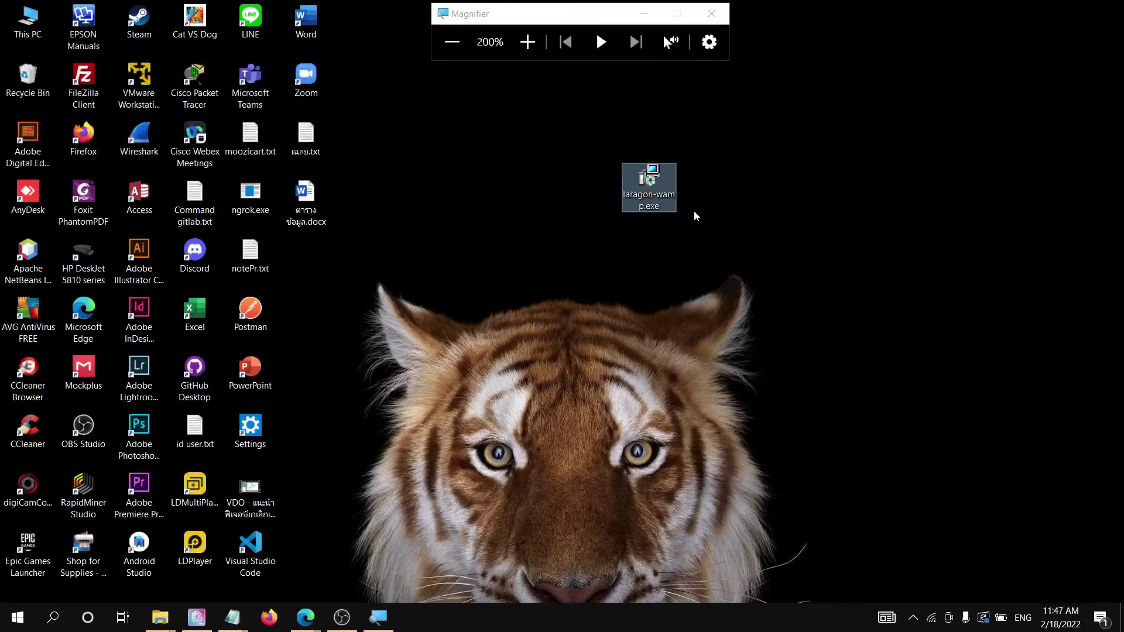
key(super+Escape)
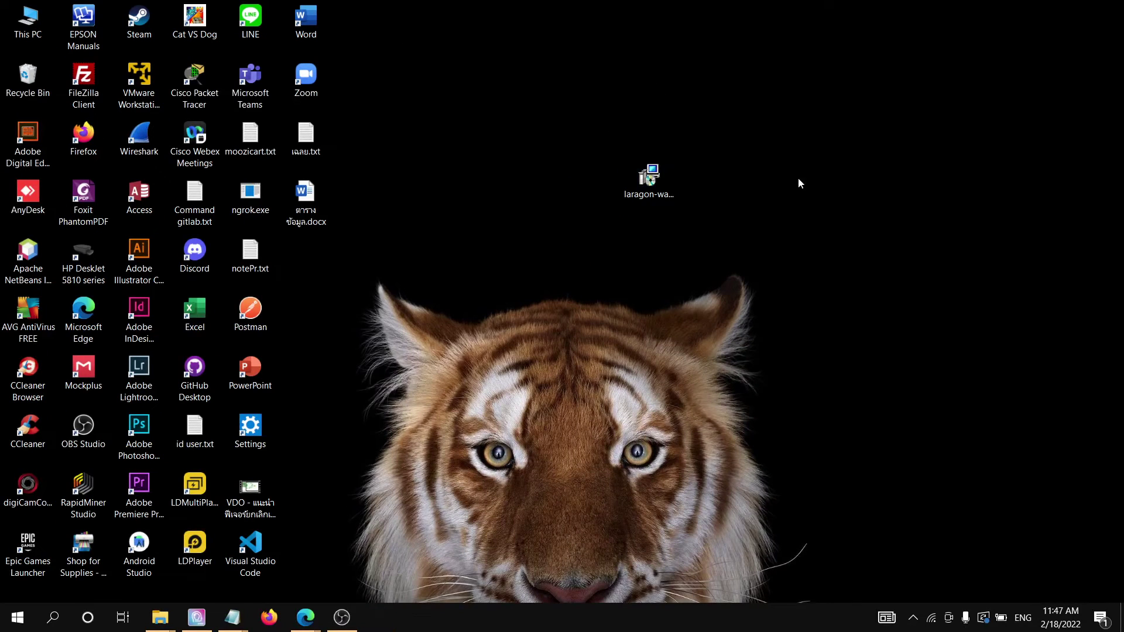
double_click(651, 204)
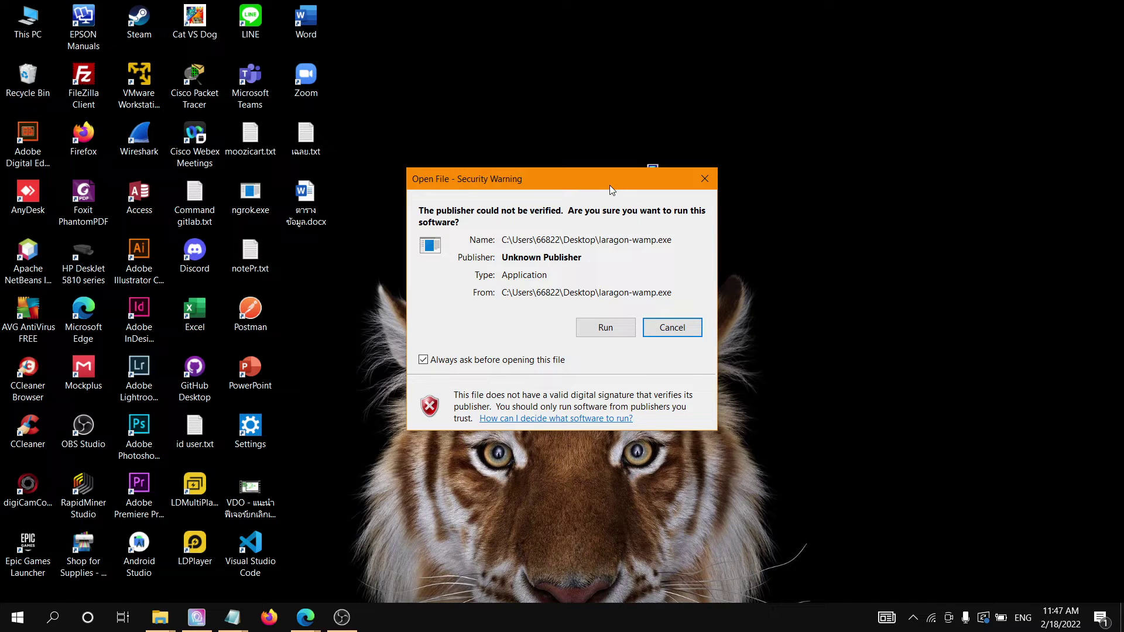
click(617, 323)
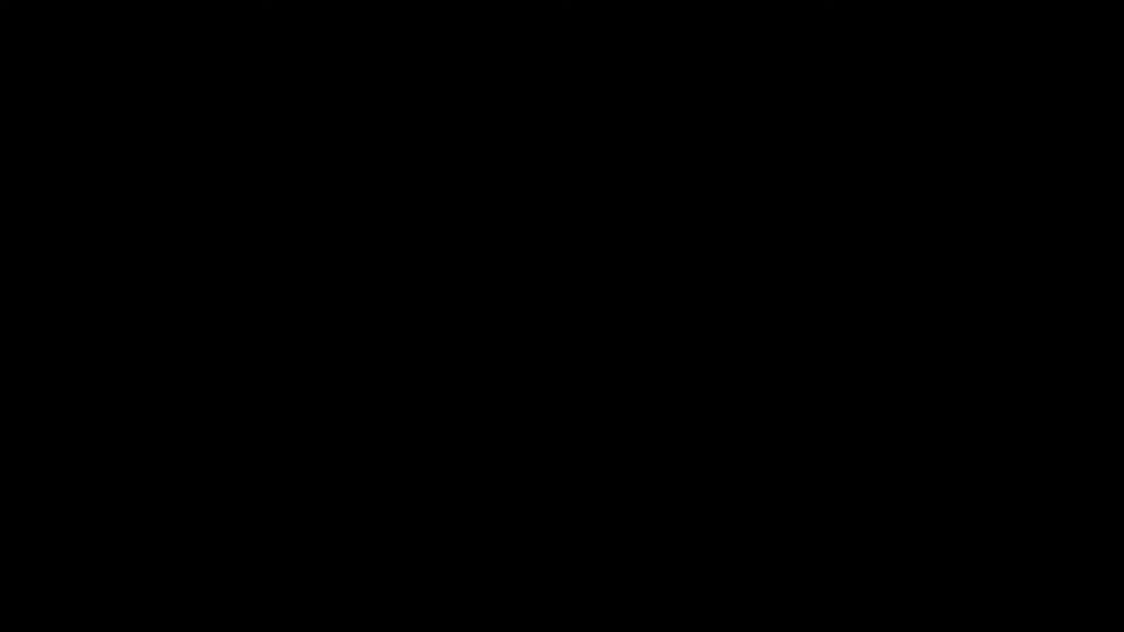
click(567, 347)
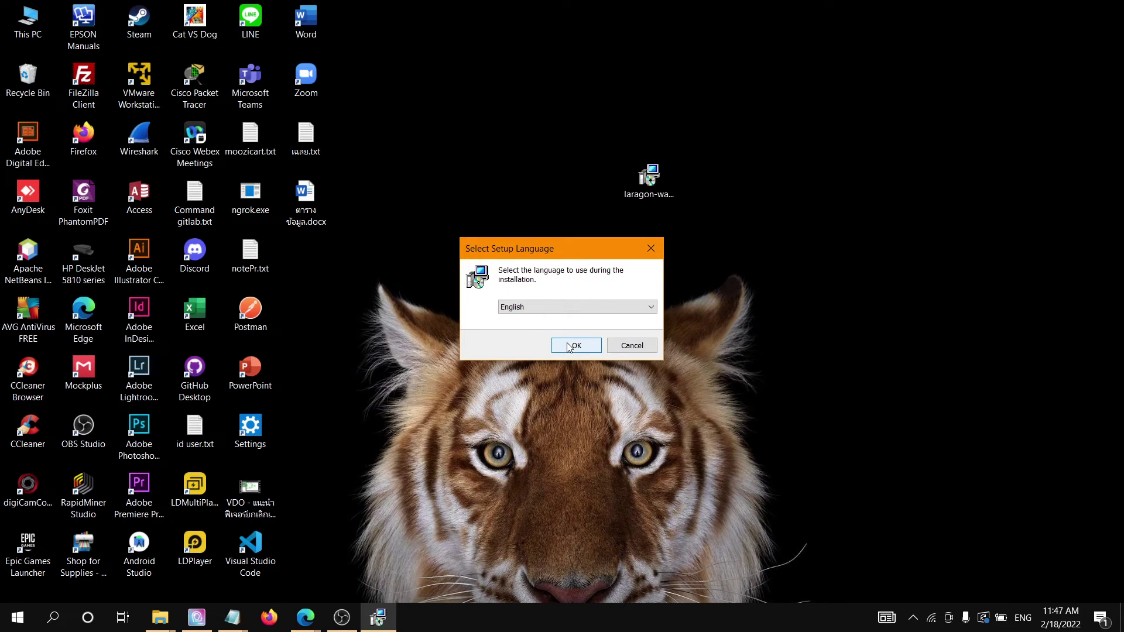
- Review the available setup languages and continue the installation in English
click(632, 309)
drag(651, 380, 653, 412)
click(732, 422)
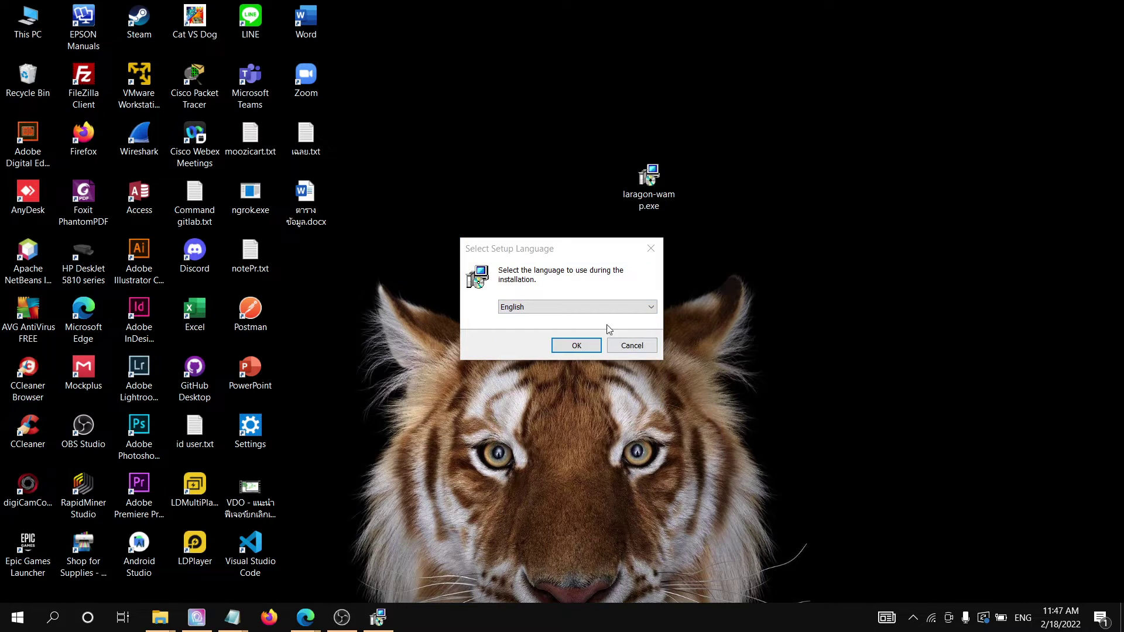
click(576, 345)
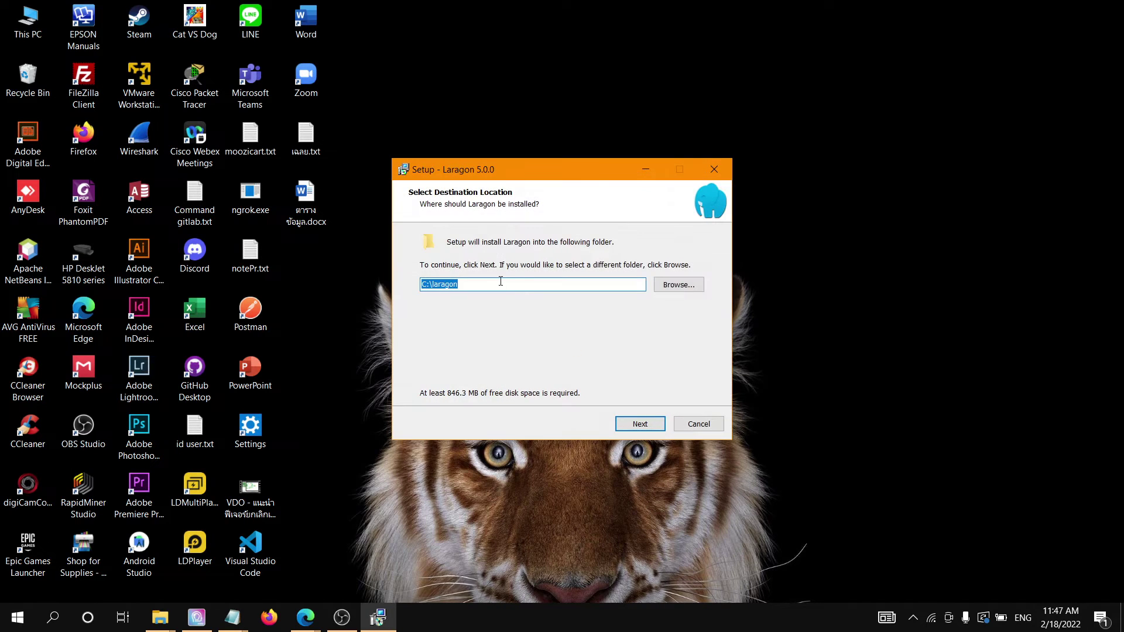
- Keep C:\laragon as the installation folder and continue to the startup and virtual host options
click(499, 282)
drag(496, 290, 412, 291)
click(424, 289)
click(614, 283)
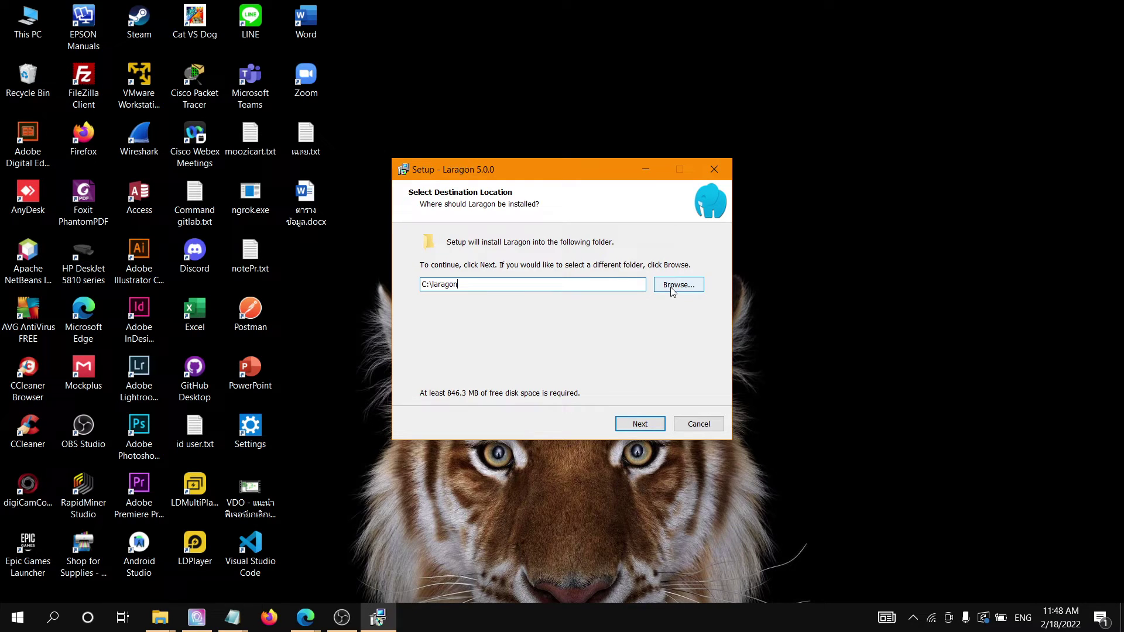
click(632, 425)
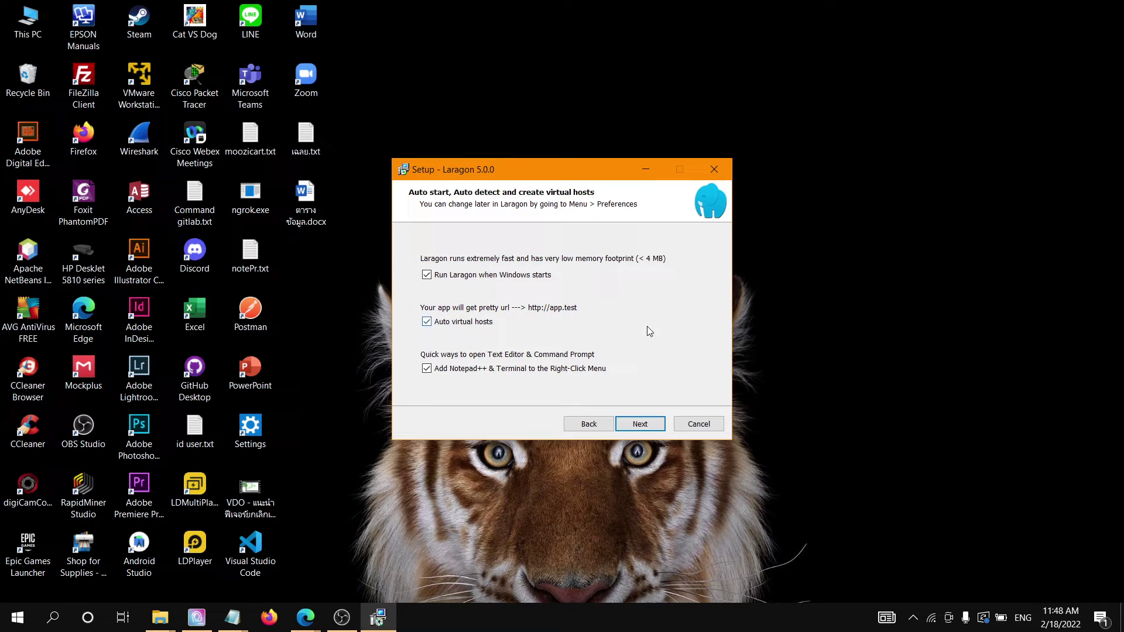
- Install Laragon with auto start, auto virtual hosts and the Notepad++ & Terminal options enabled, and finish setup with Run Laragon checked
click(640, 424)
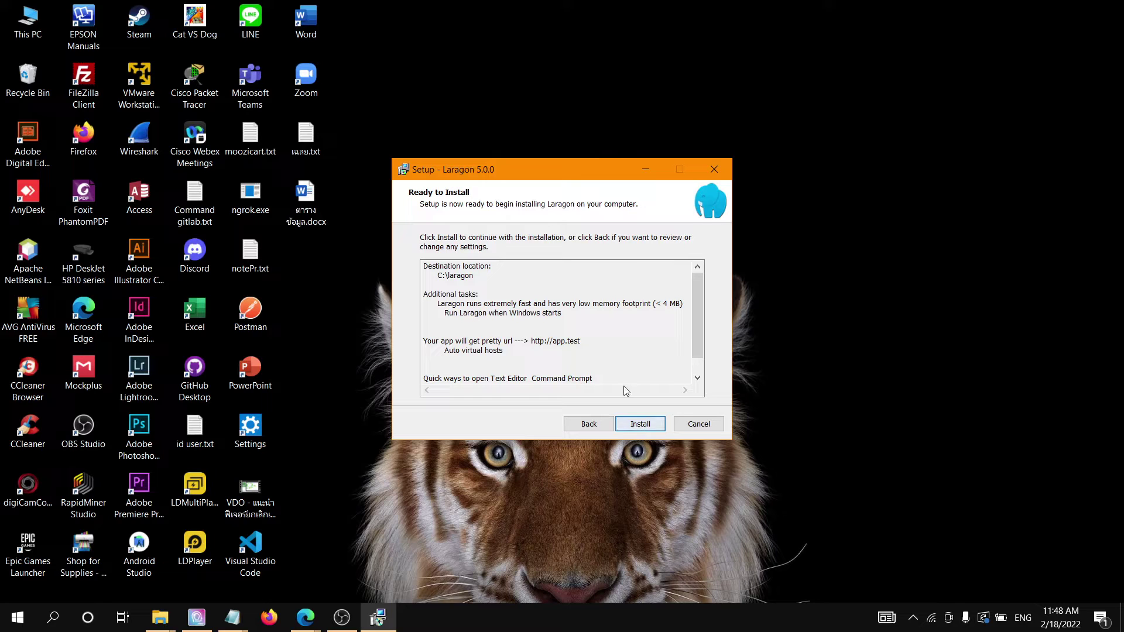
click(640, 424)
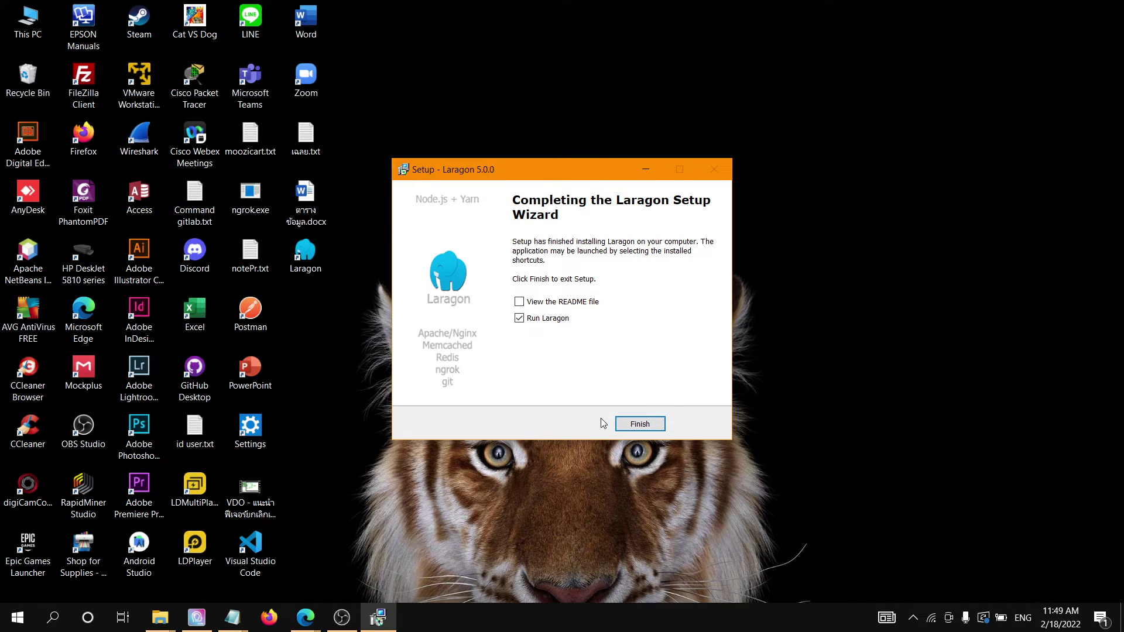
click(651, 427)
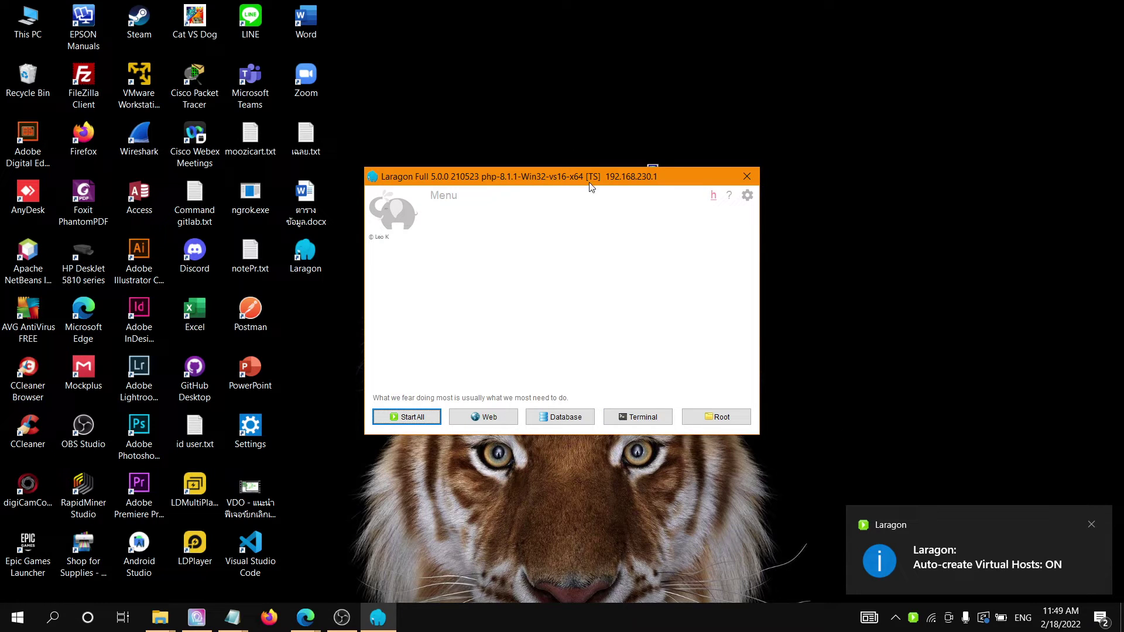
- Start all Laragon services and view the localhost web page in the browser, then return to the Laragon window
drag(589, 182, 622, 165)
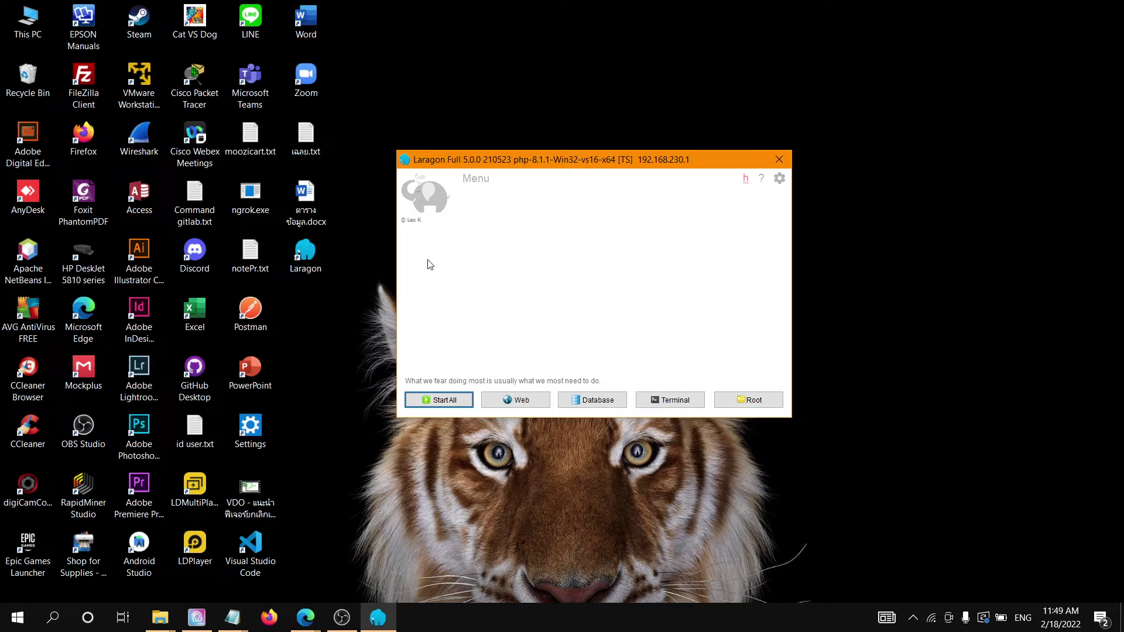
click(439, 404)
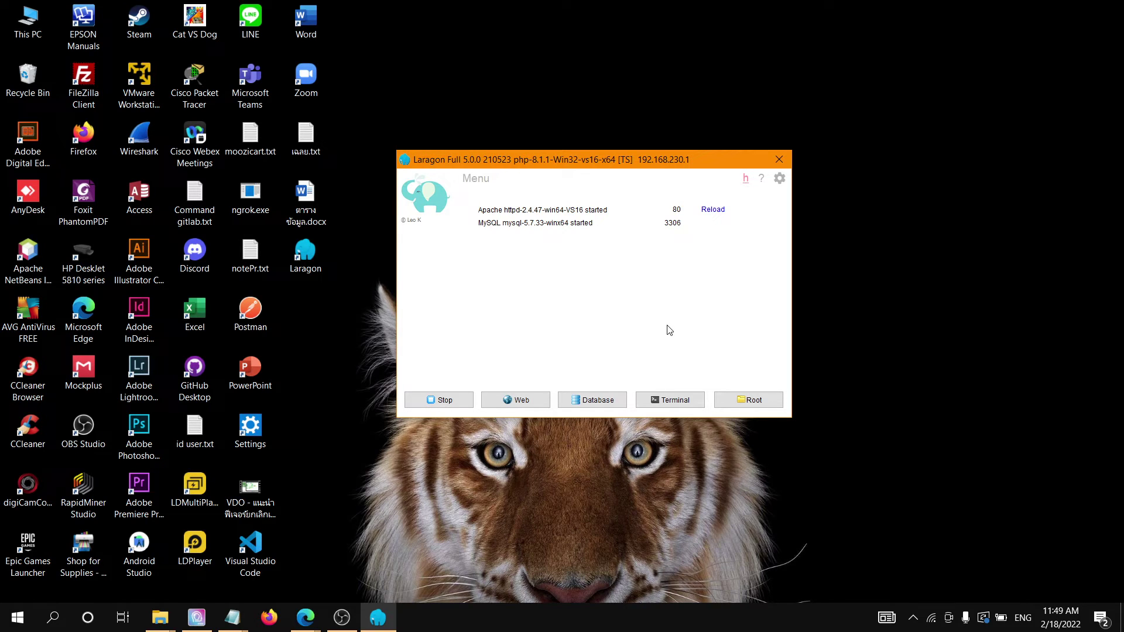
click(516, 394)
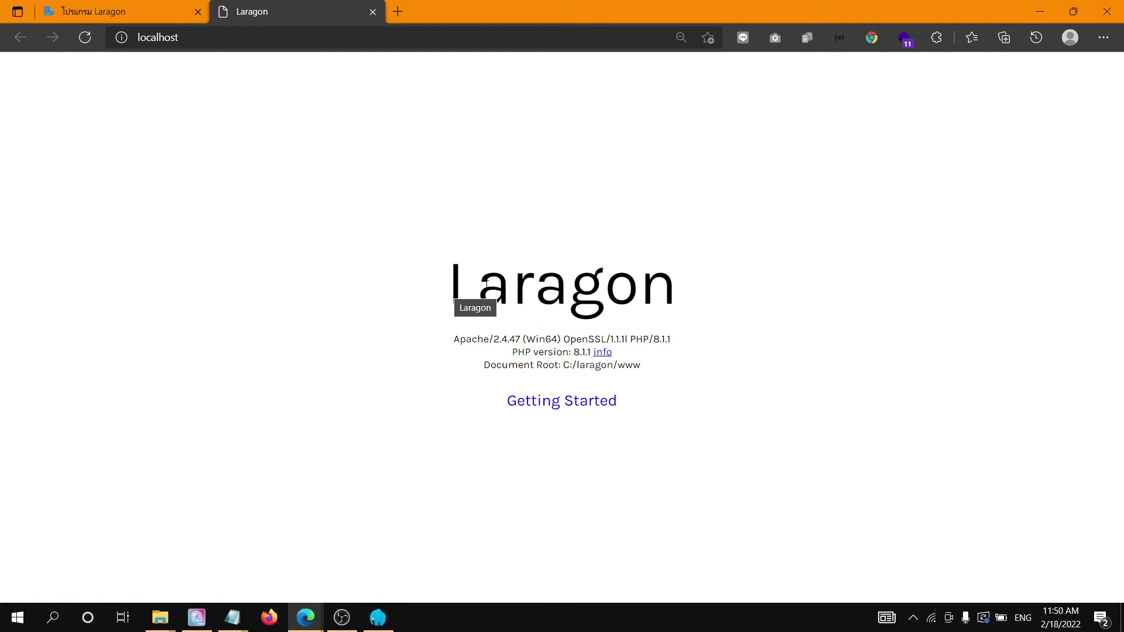
click(1048, 13)
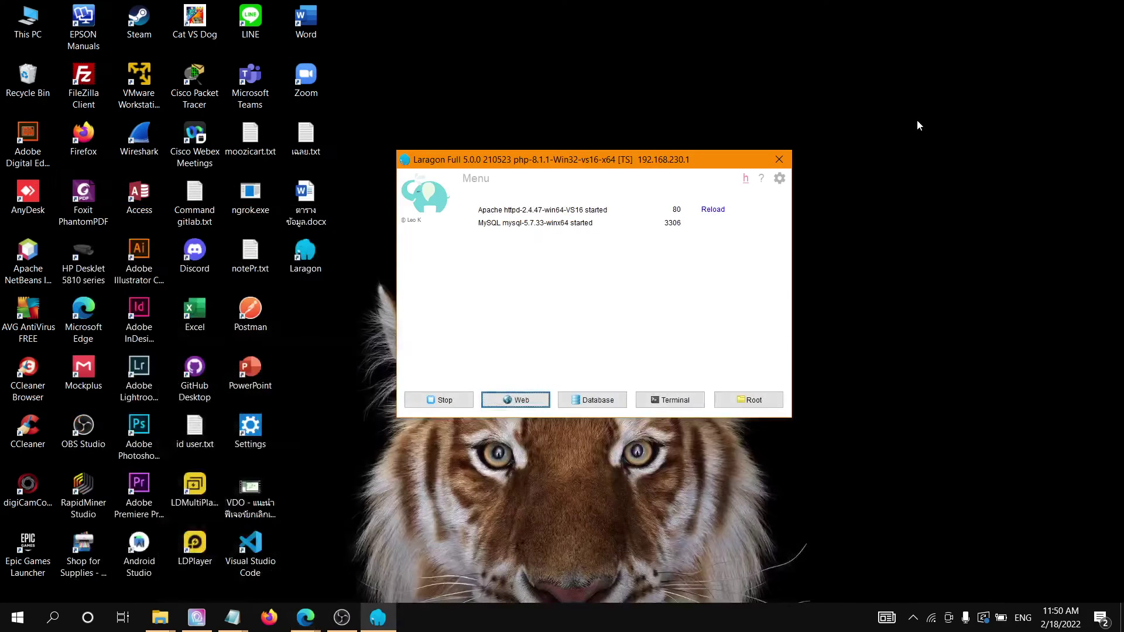
- Open the Laragon database manager in the browser and log in to phpMyAdmin as root with the password left blank
click(604, 404)
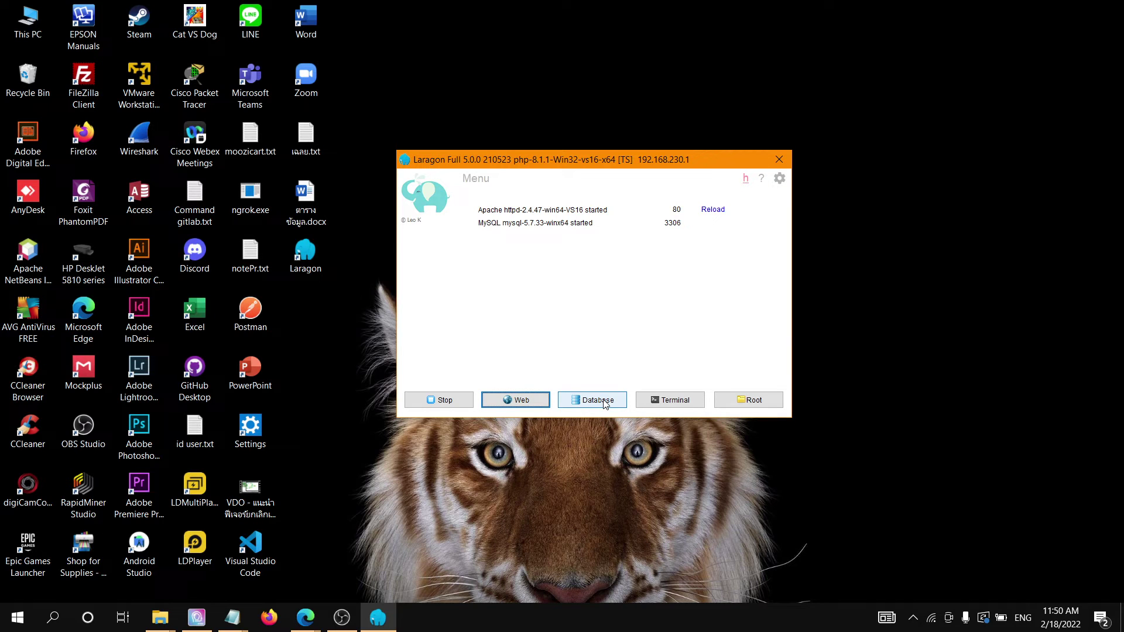
click(605, 404)
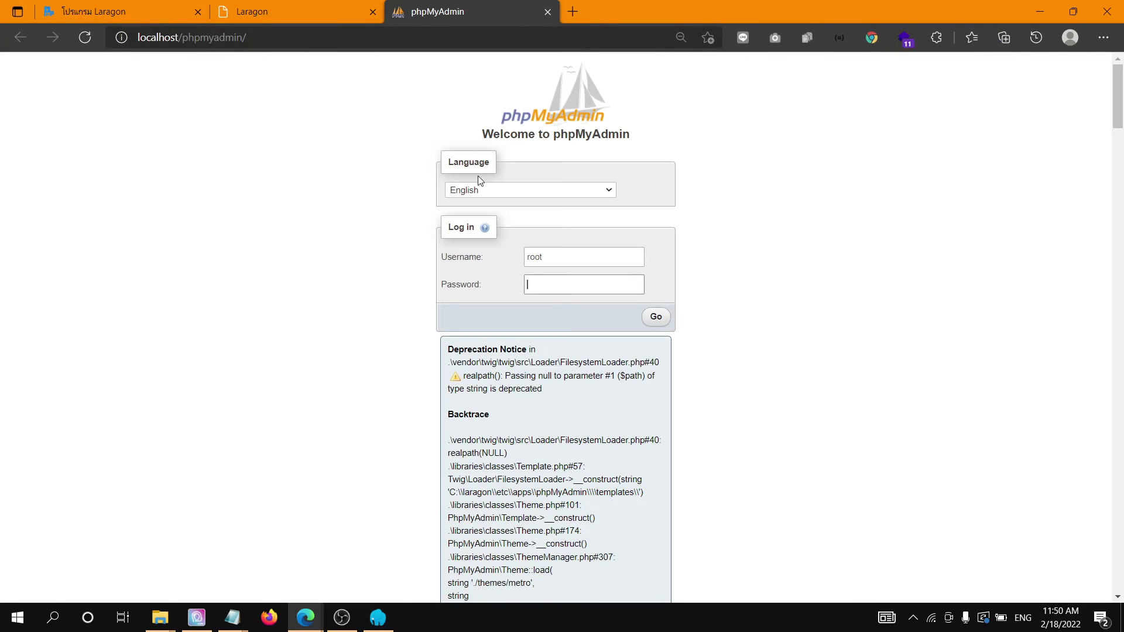
click(149, 40)
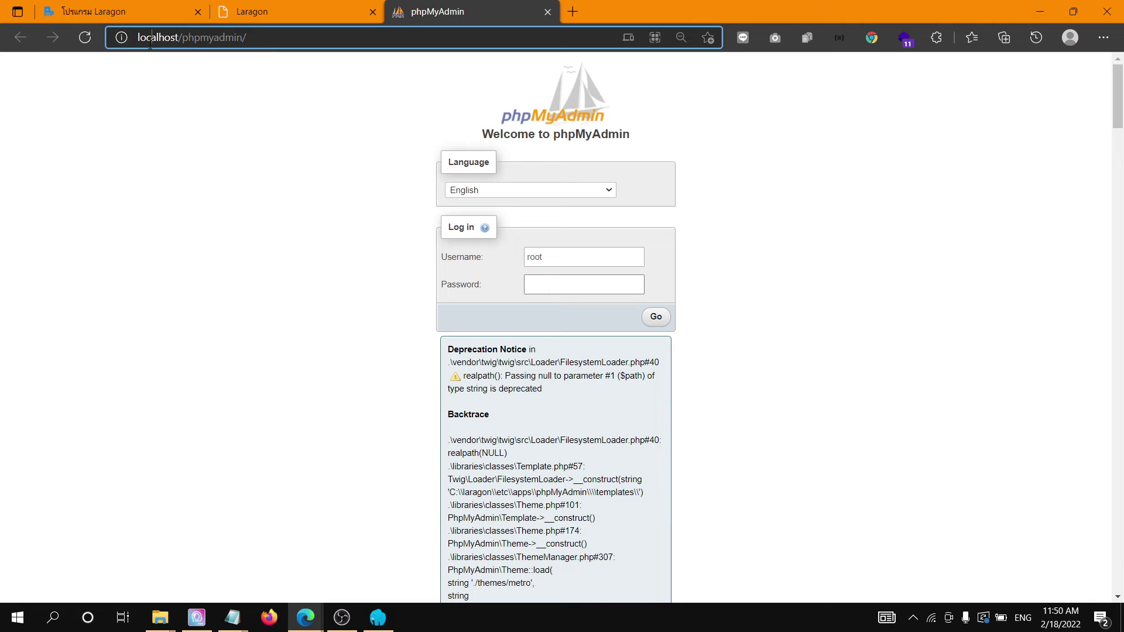
double_click(150, 39)
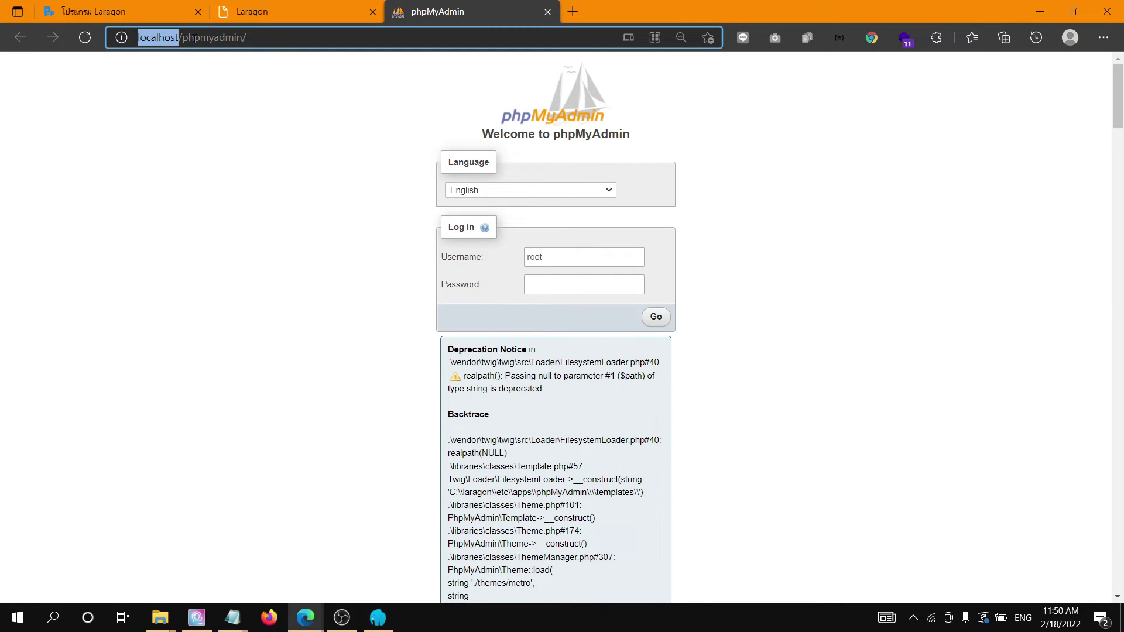
click(195, 38)
click(657, 318)
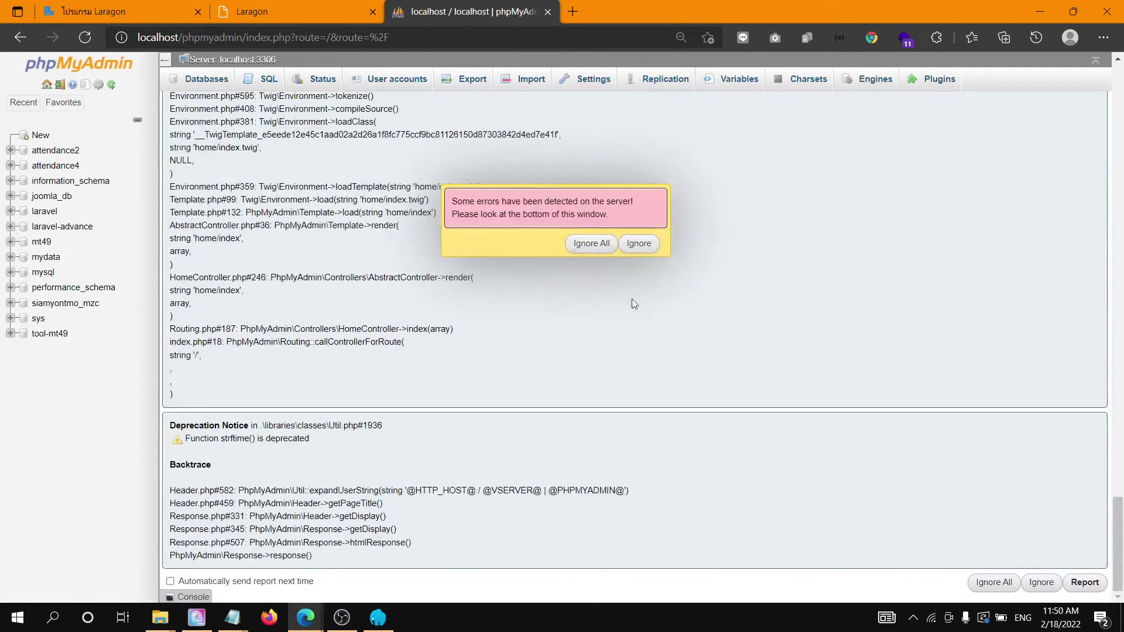
- Ignore all reported phpMyAdmin server errors and view the general settings and server information on the home page
click(591, 244)
scroll(253, 280, down, 2)
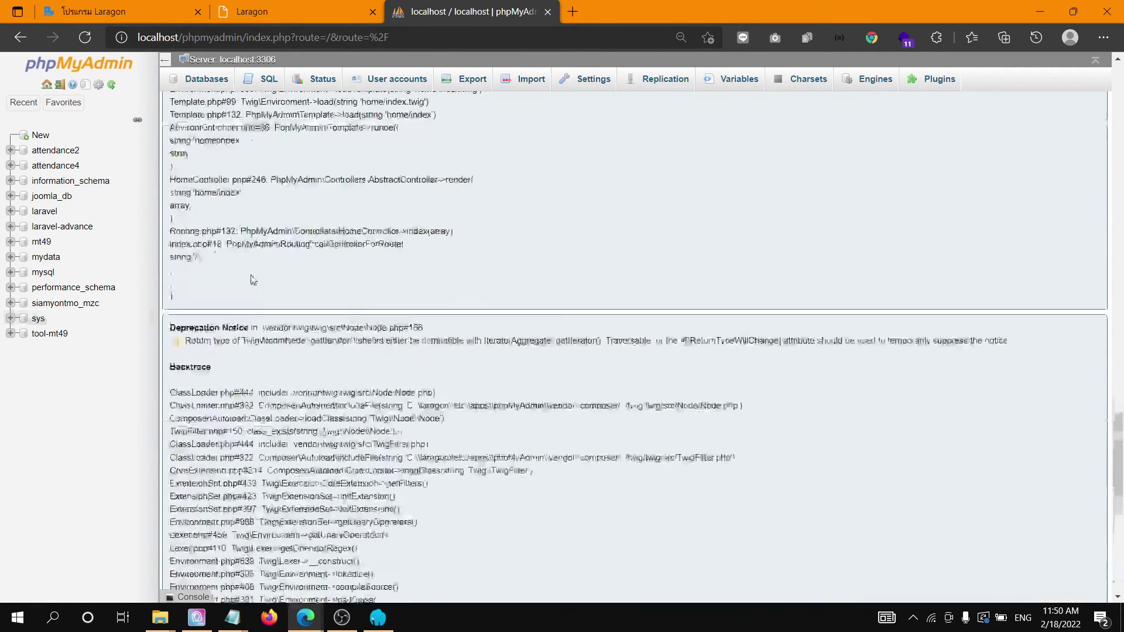
scroll(253, 279, up, 20)
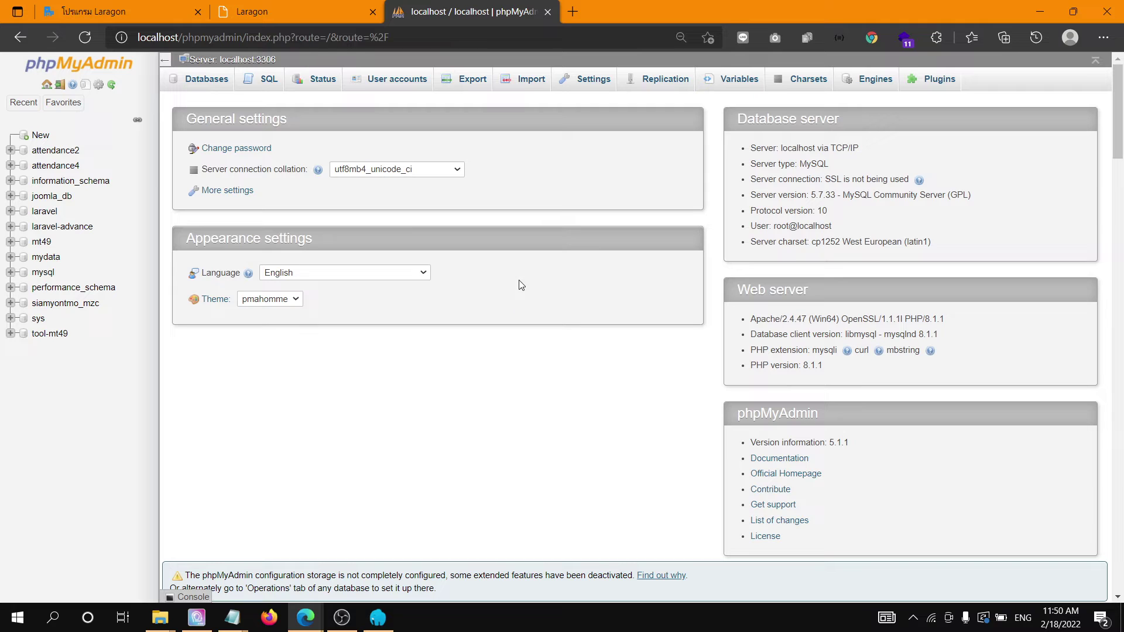
- Switch back to Laragon and open its terminal
click(378, 617)
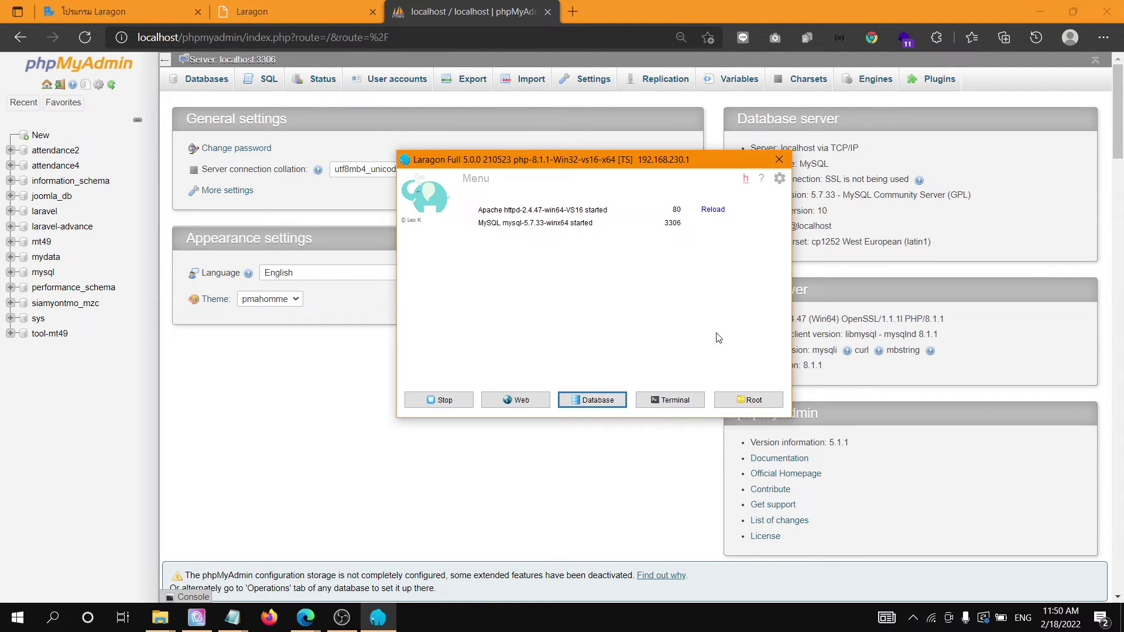
click(682, 408)
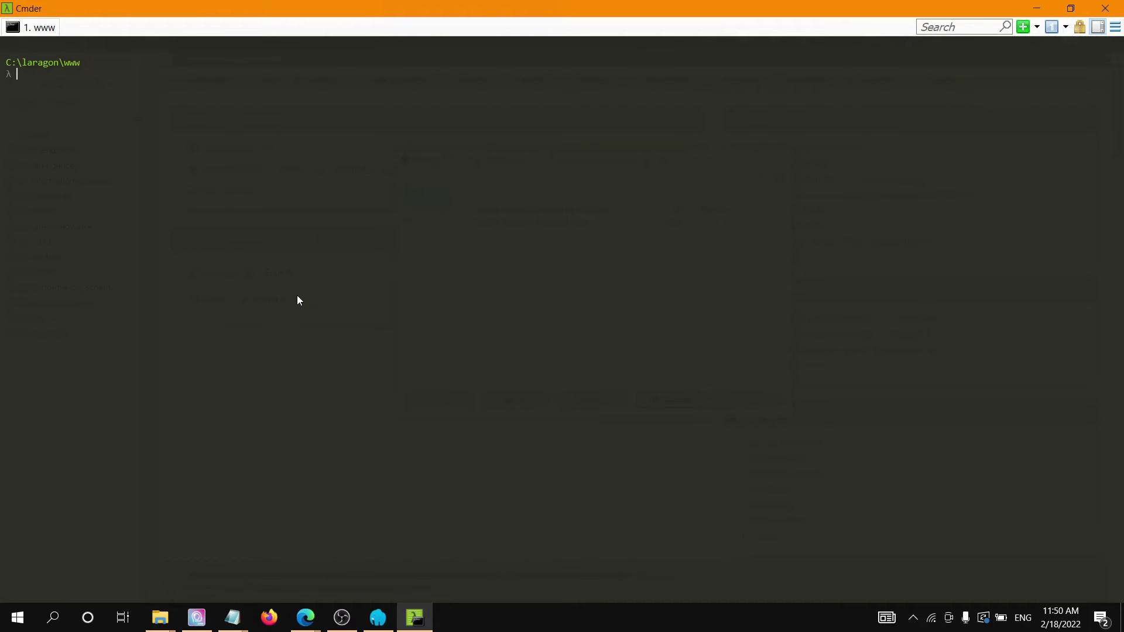
- Close the terminal and view Laragon's www root folder, clearing the folder and browser windows to leave only Laragon on the desktop
click(1104, 8)
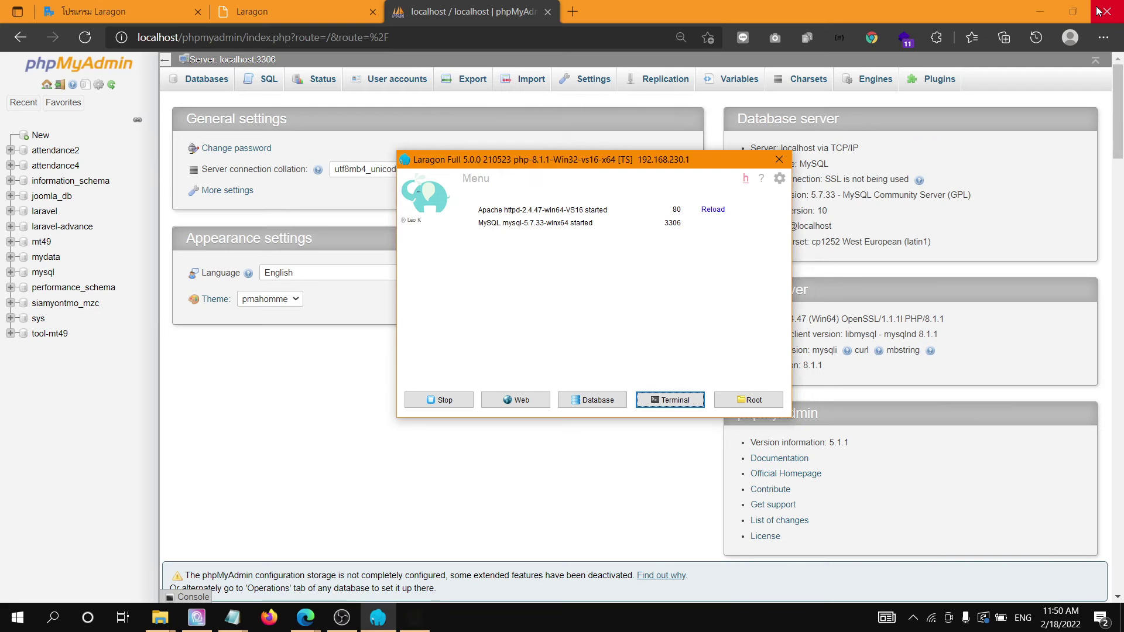
click(760, 396)
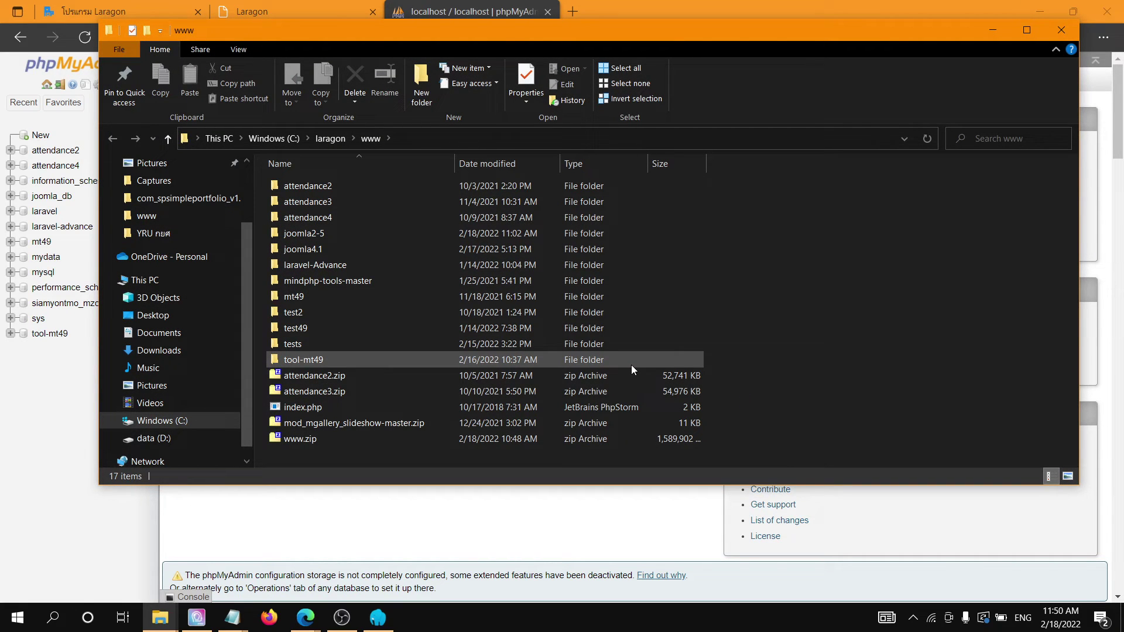
click(1056, 27)
click(1045, 16)
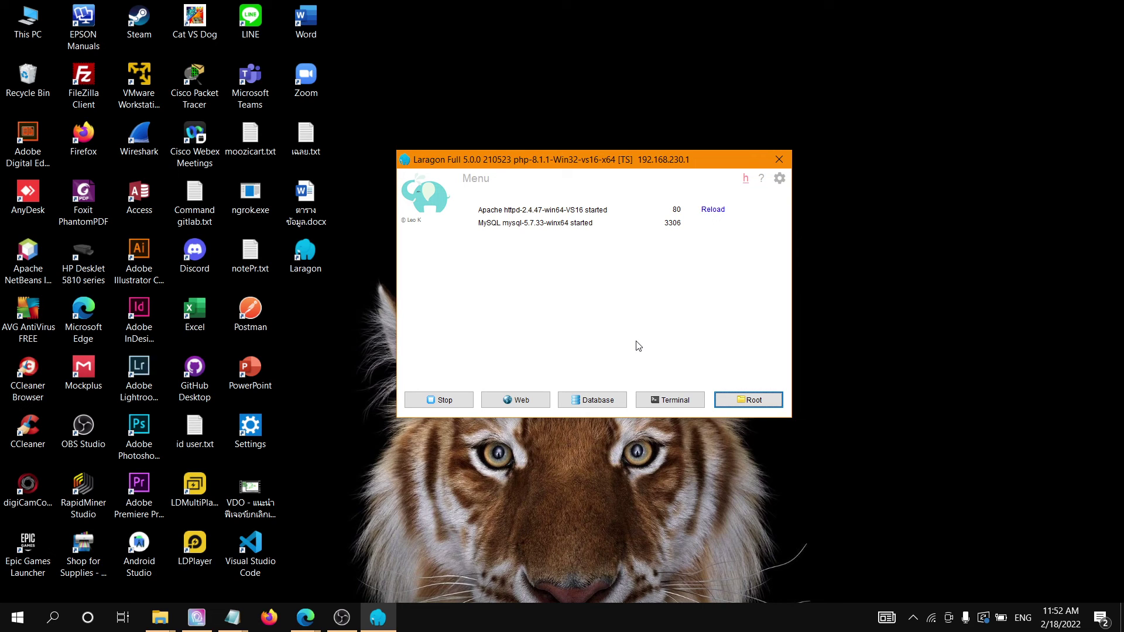
- View Laragon's Quick Linux server options without choosing any of them
right_click(672, 305)
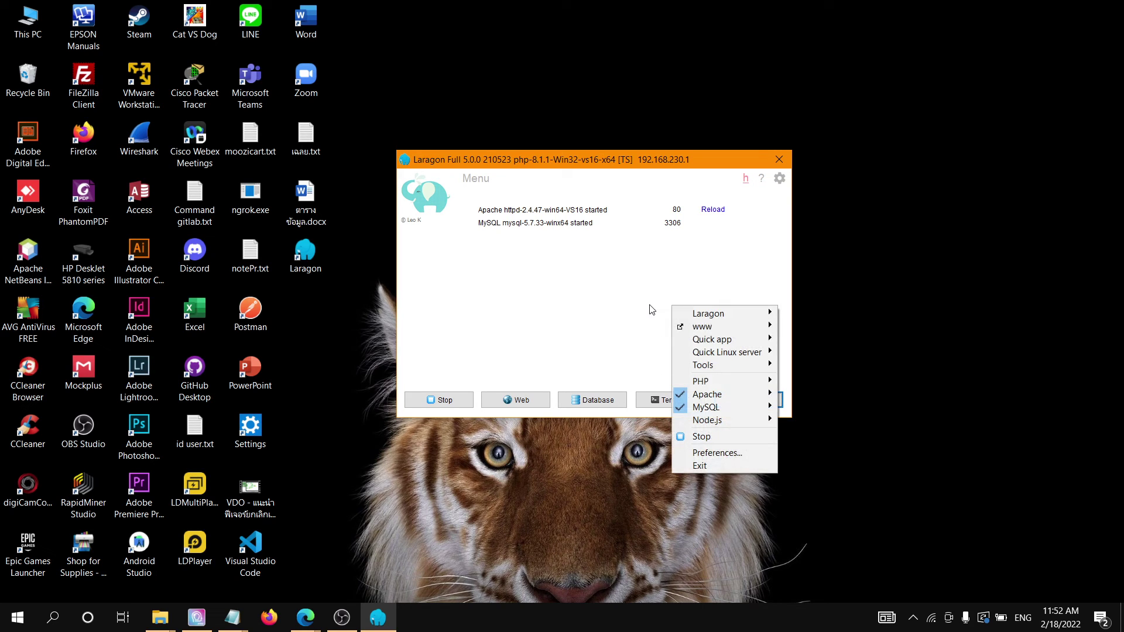
right_click(647, 278)
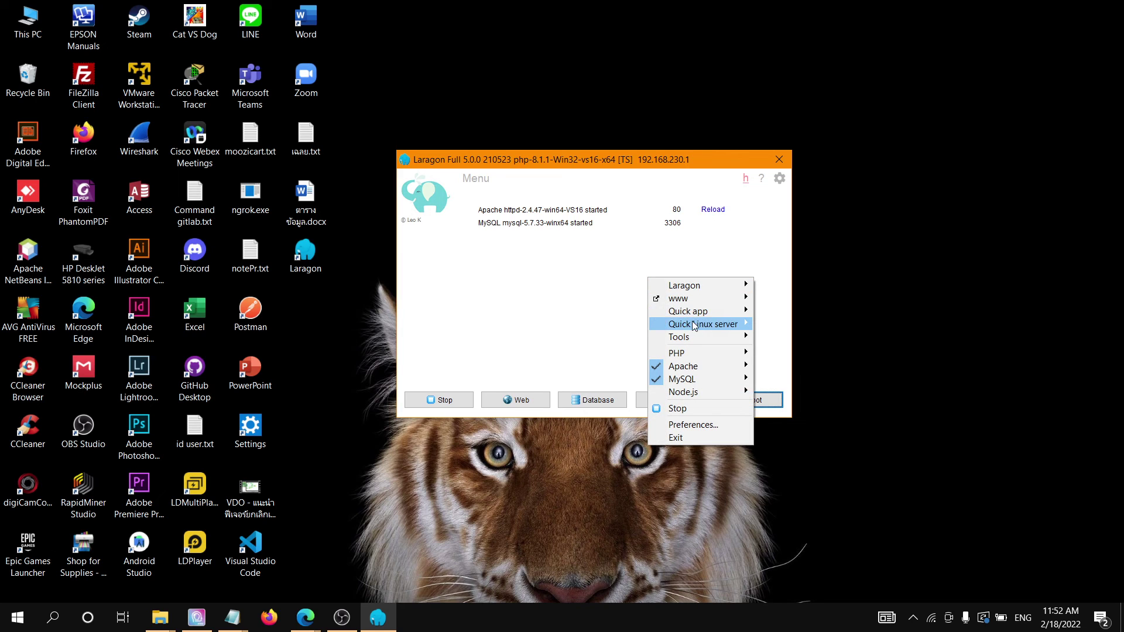
mouse_move(716, 315)
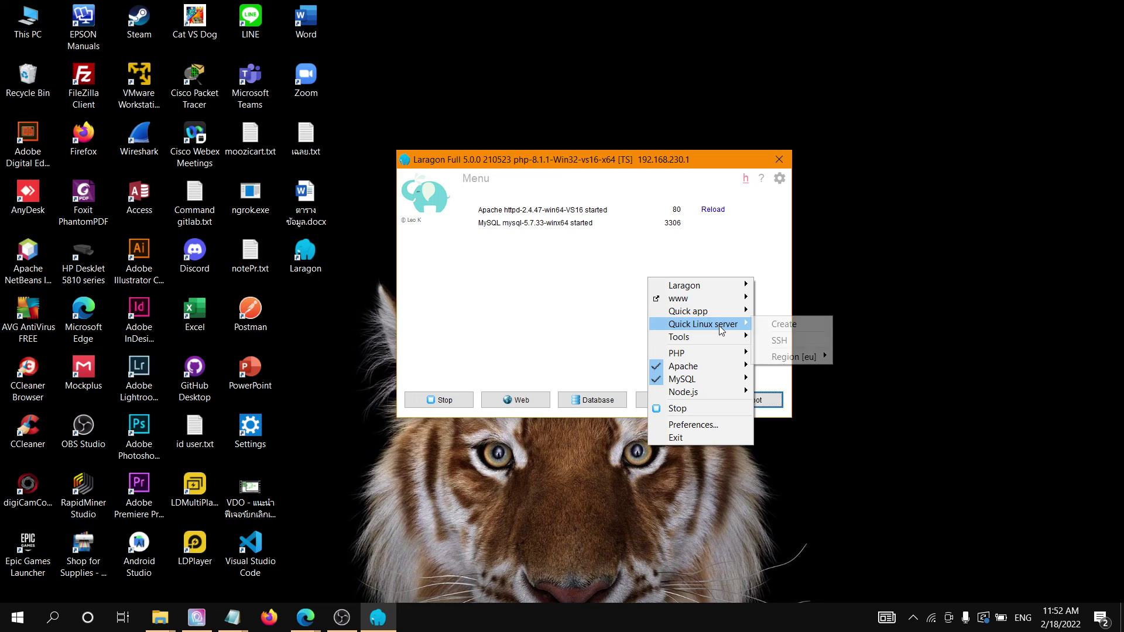
click(549, 269)
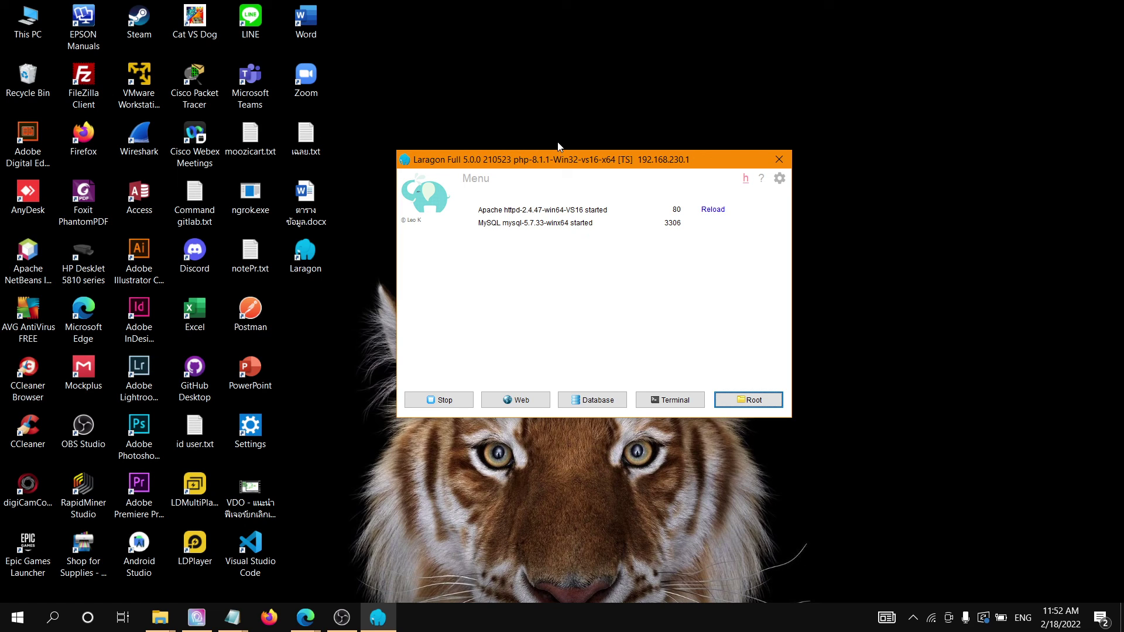
- View the PHP versions available to switch to in Laragon, keeping the current selection
right_click(599, 228)
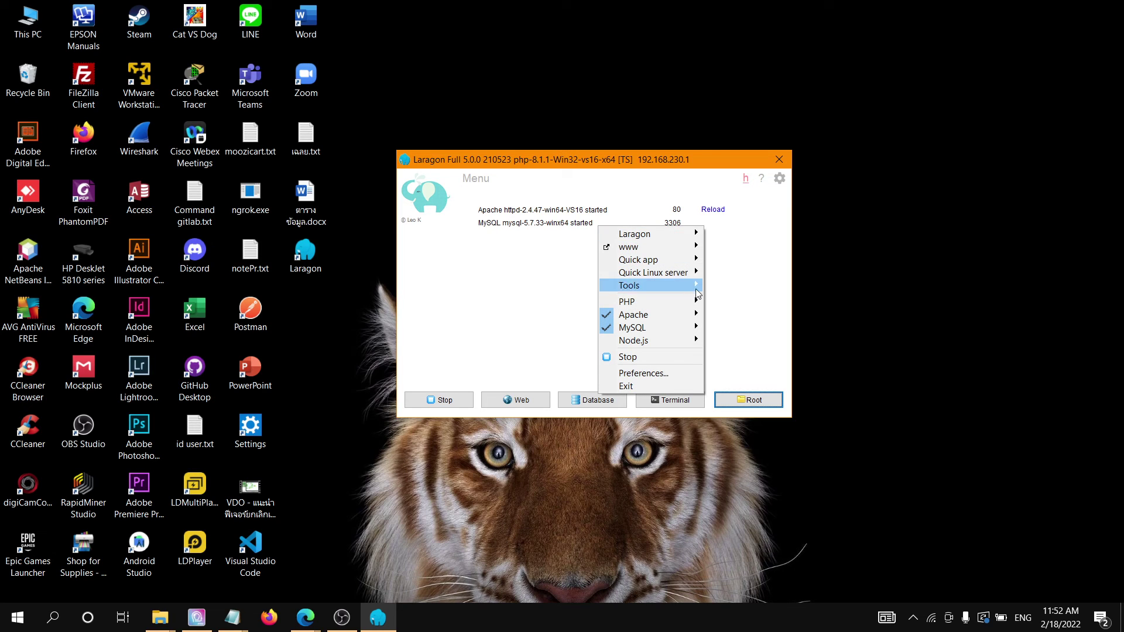
mouse_move(688, 303)
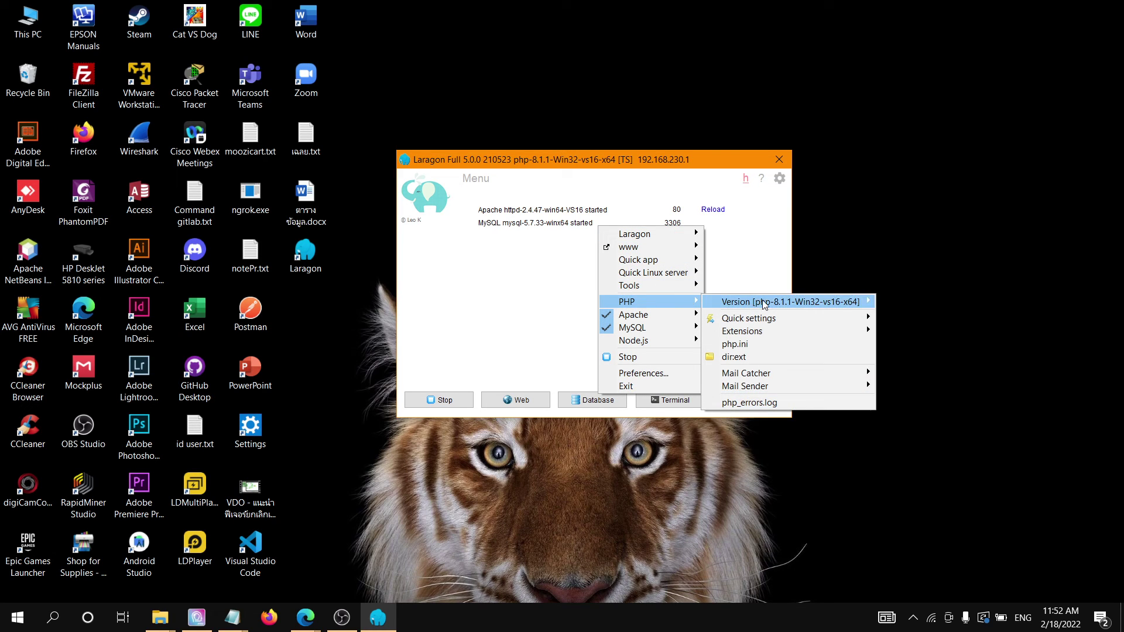
mouse_move(774, 302)
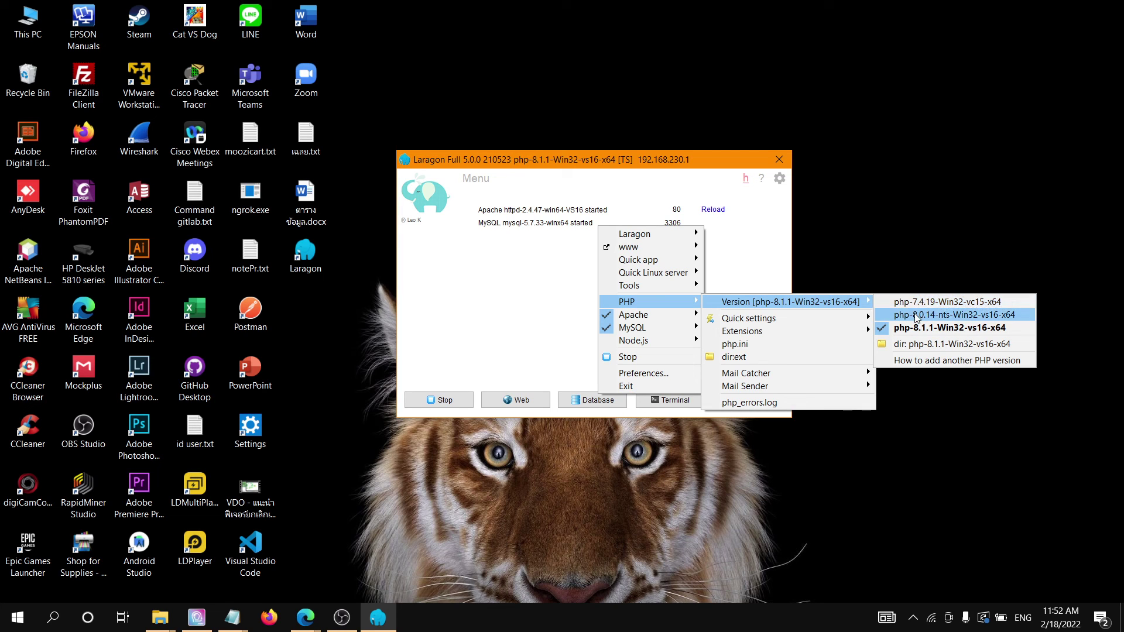
click(747, 256)
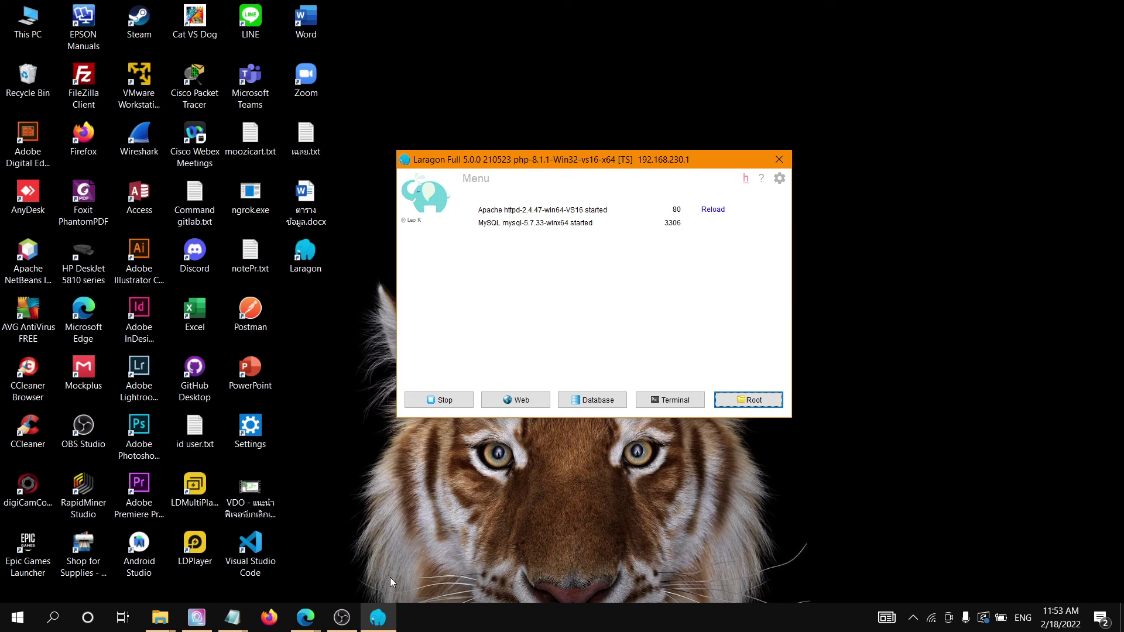
- Switch to the browser and view the Laragon Full 5.0 (64-bit) download entry on the mindphp.com page
mouse_move(306, 618)
click(389, 544)
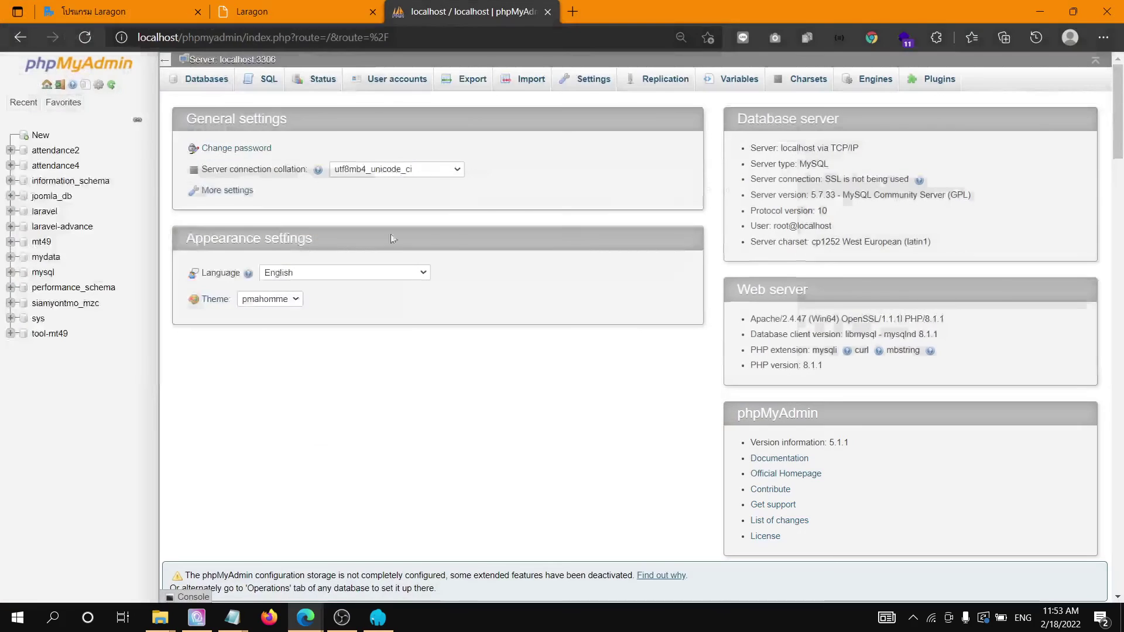
click(135, 5)
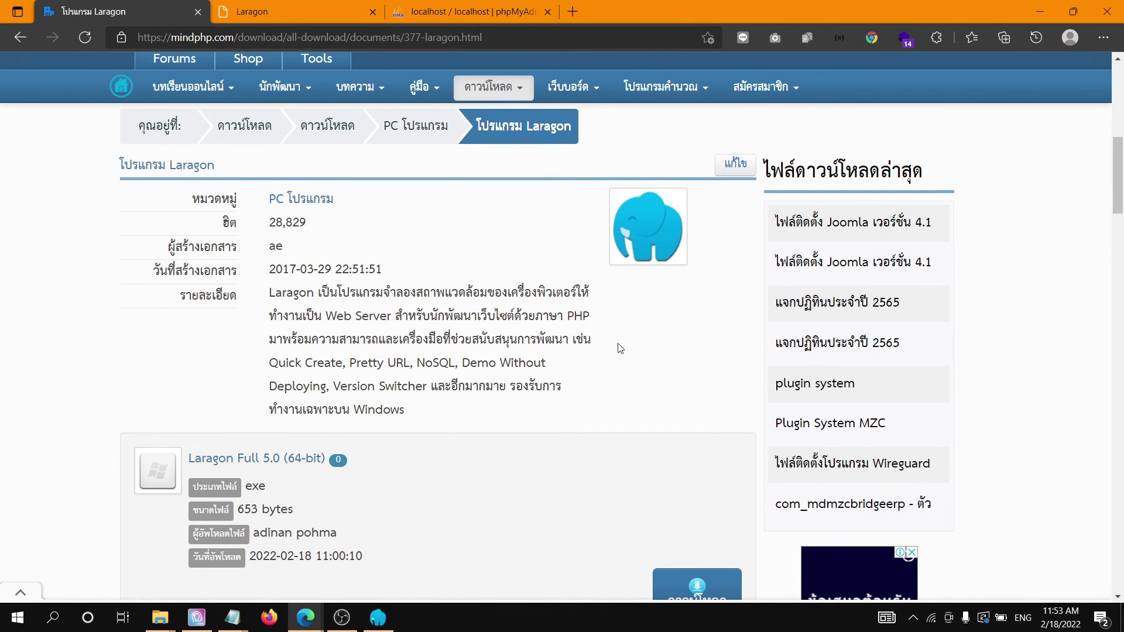
scroll(626, 357, down, 1)
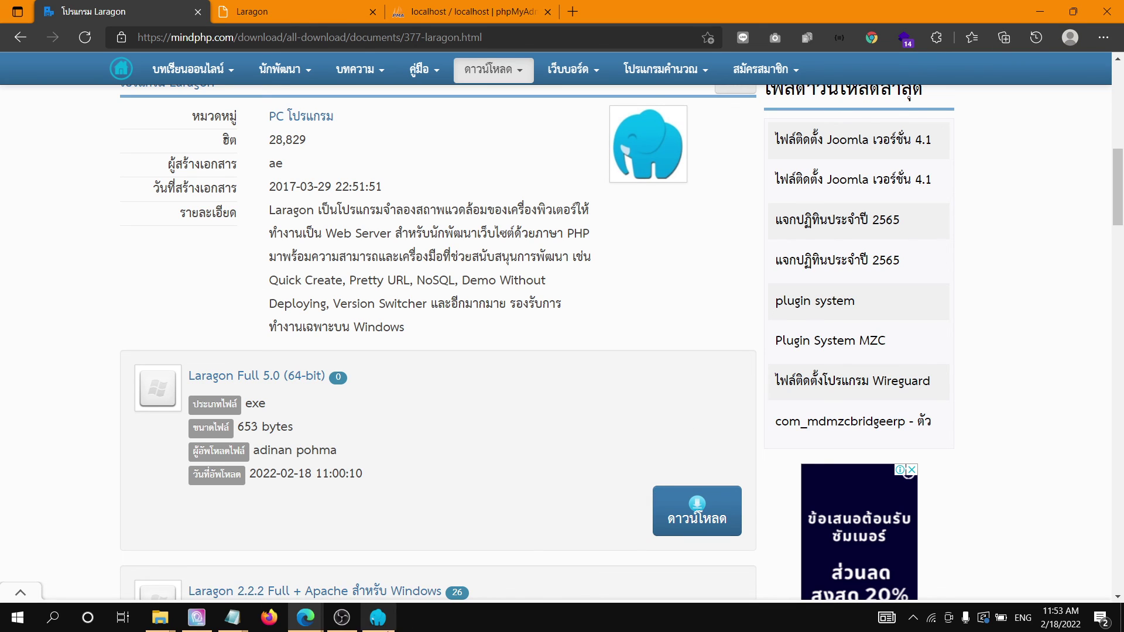
- Check the Laragon window briefly and view the localhost start page in the browser
click(378, 618)
click(378, 617)
click(281, 7)
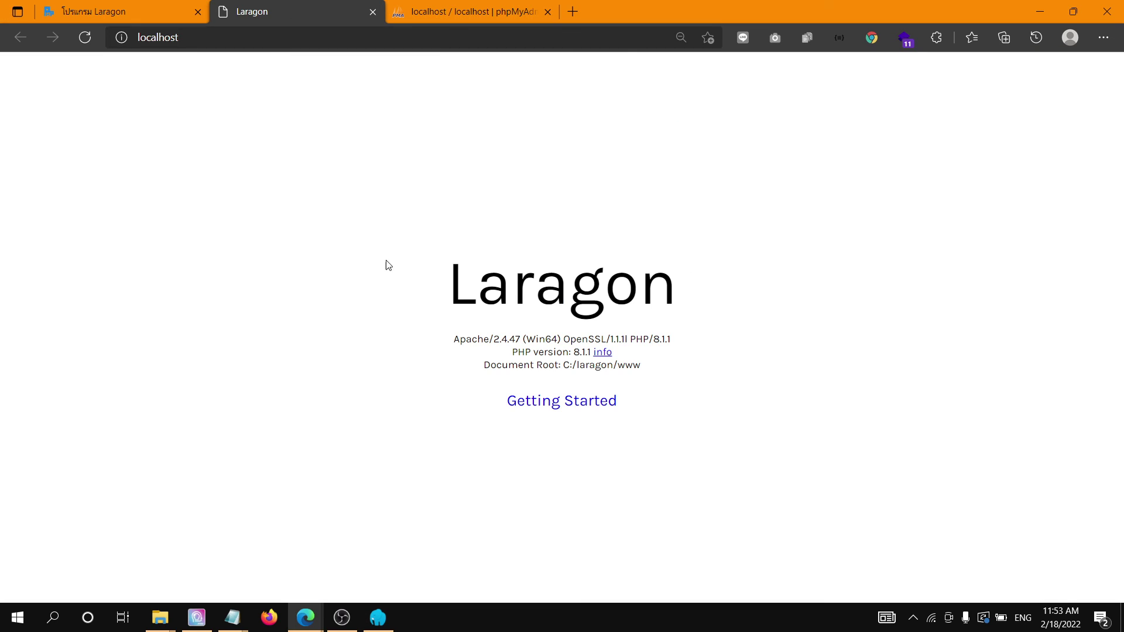
drag(385, 262, 544, 528)
click(883, 293)
click(342, 617)
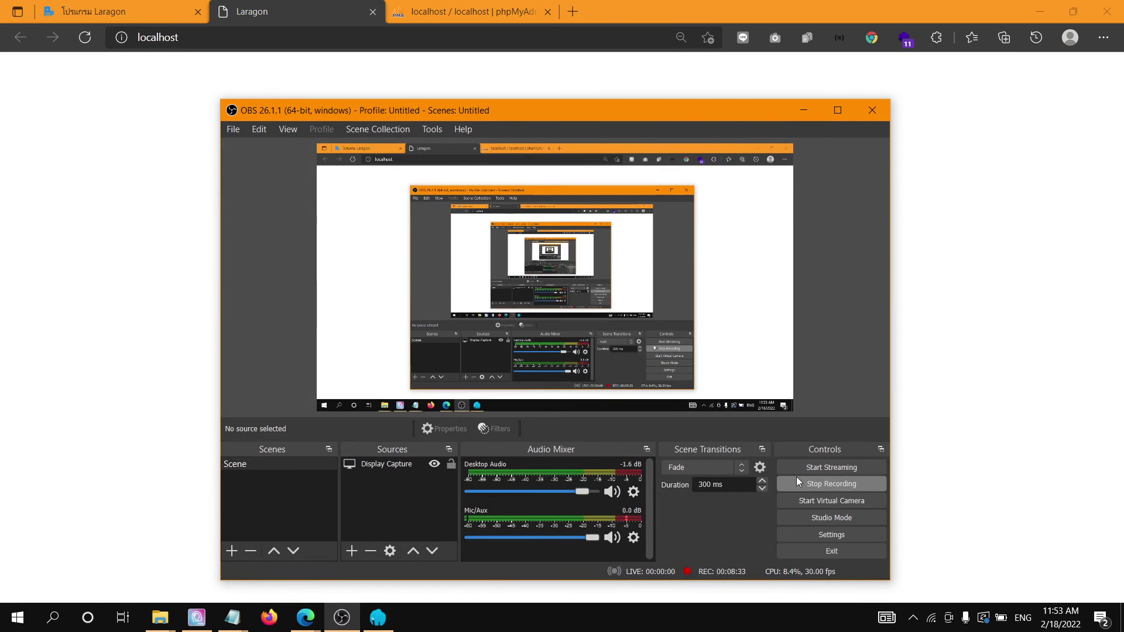